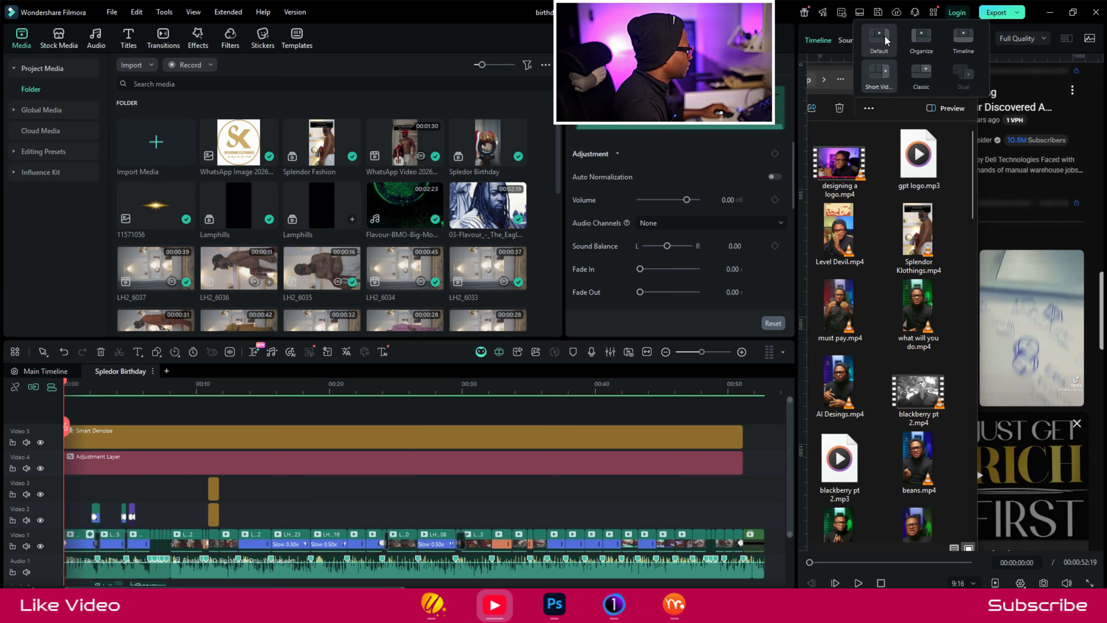
- Play the Spledor Birthday timeline full screen from the Default workspace layout, and return the playhead to the start
click(885, 36)
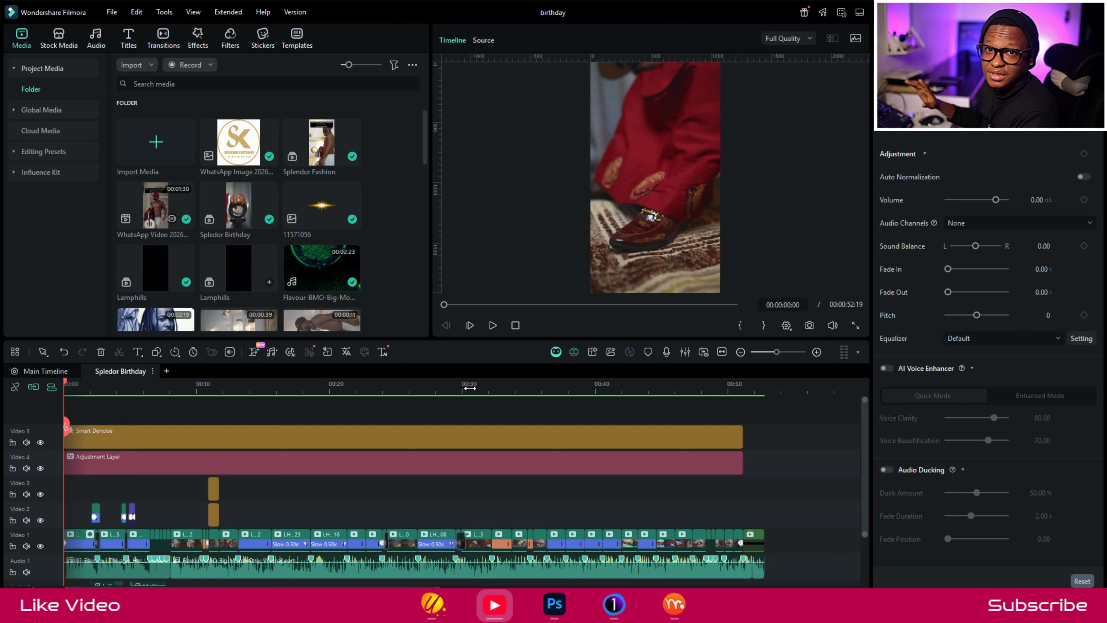
click(492, 325)
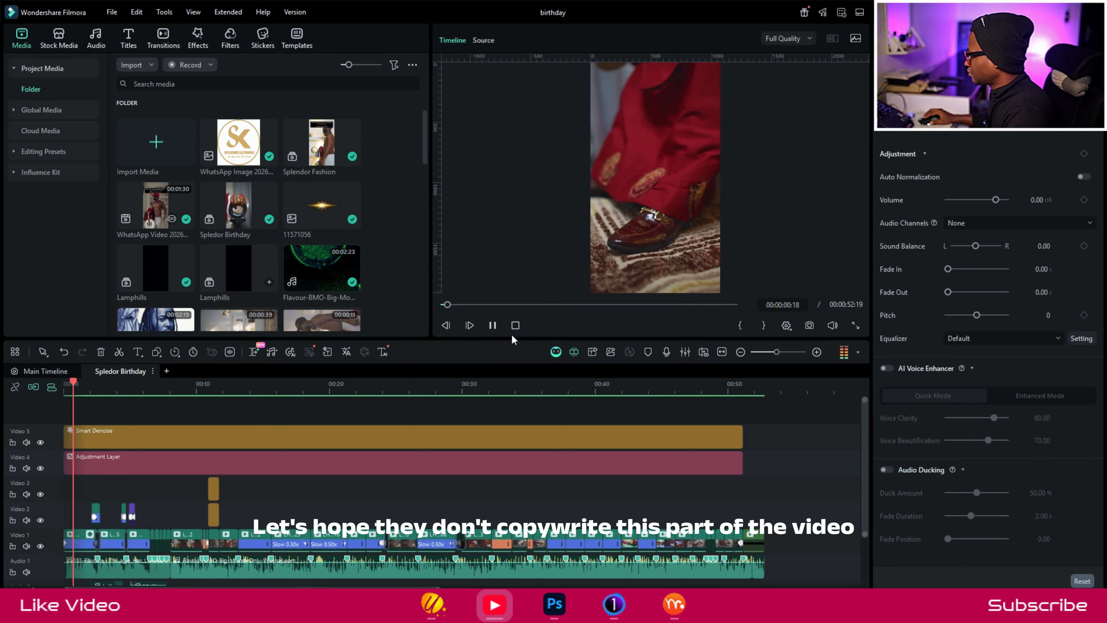
key(XF86AudioRaiseVolume)
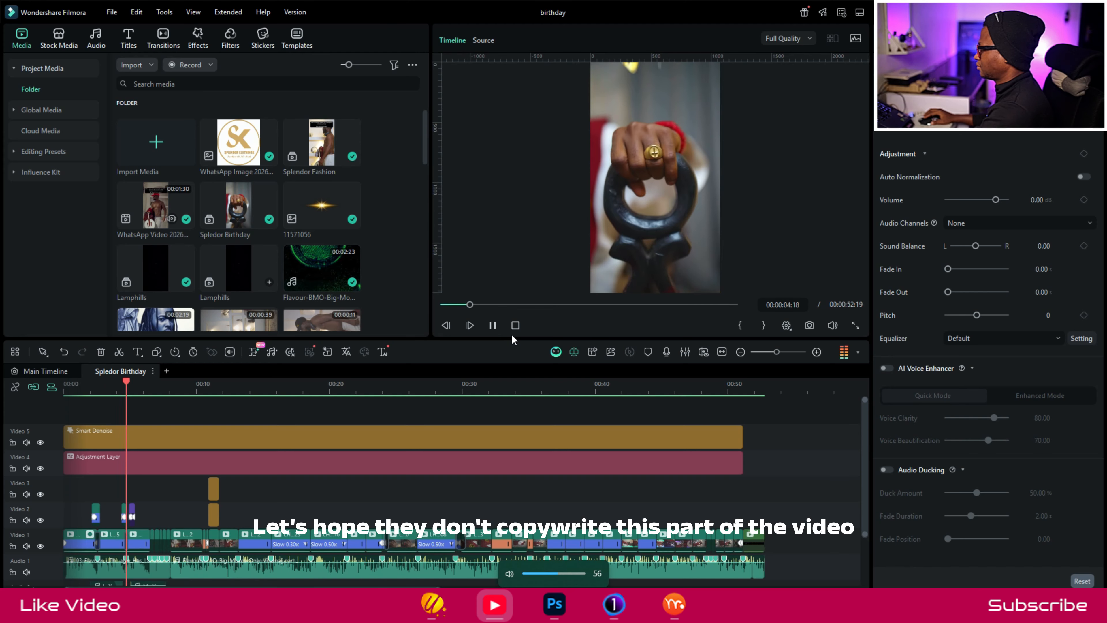
click(854, 325)
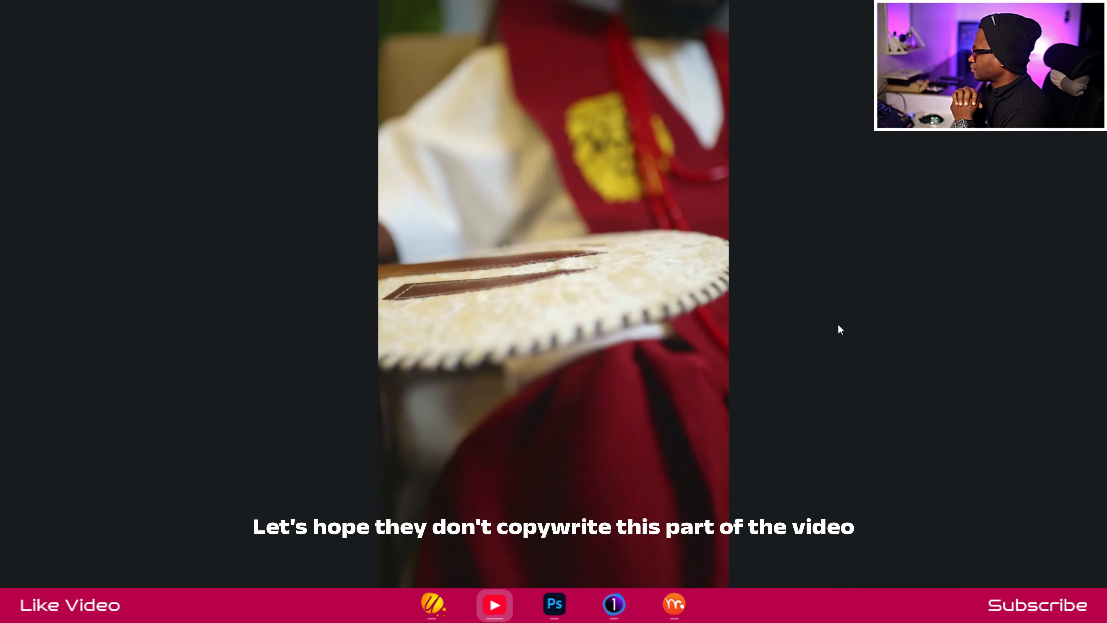
key(Escape)
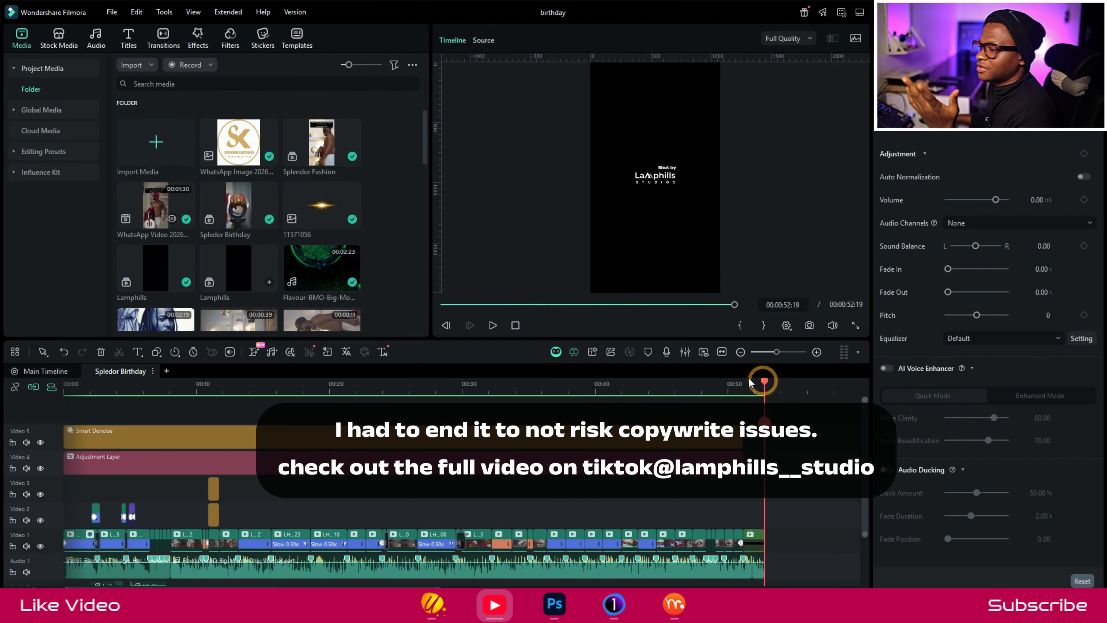
drag(765, 382, 576, 382)
drag(462, 409, 2, 414)
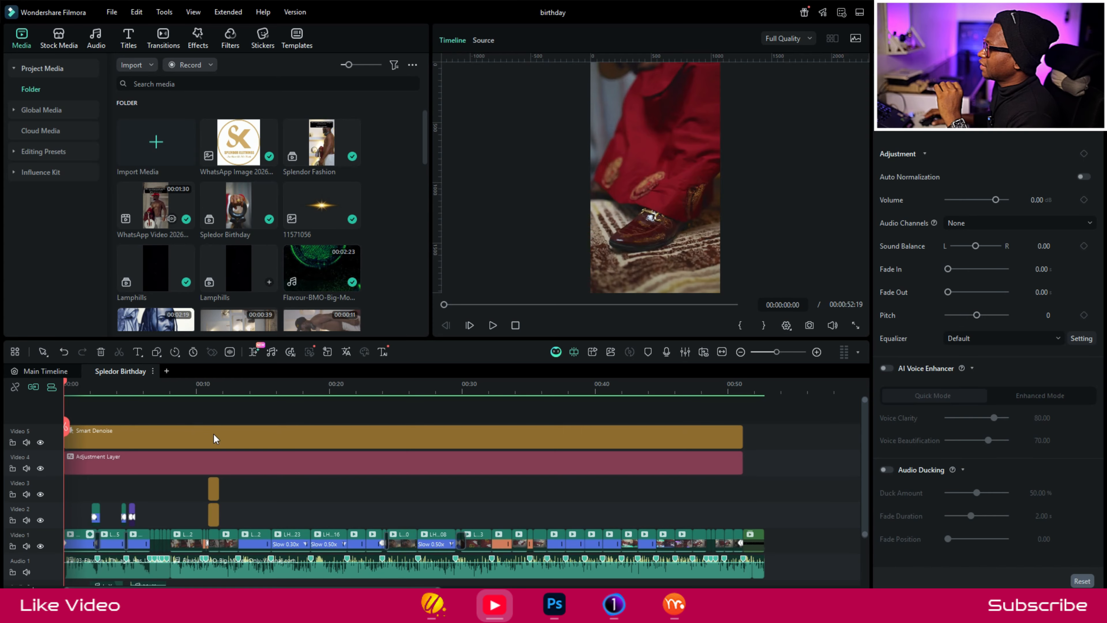
- Scrub through the opening section and middle of the birthday timeline to review its clips, and return the playhead to the start
scroll(181, 513, down, 1)
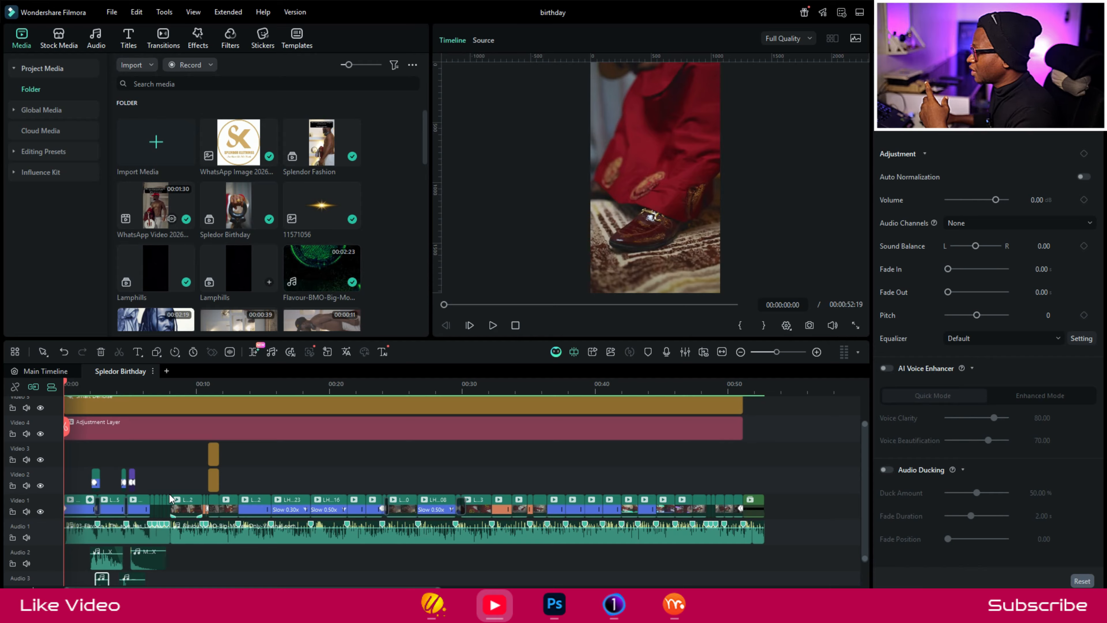
click(116, 385)
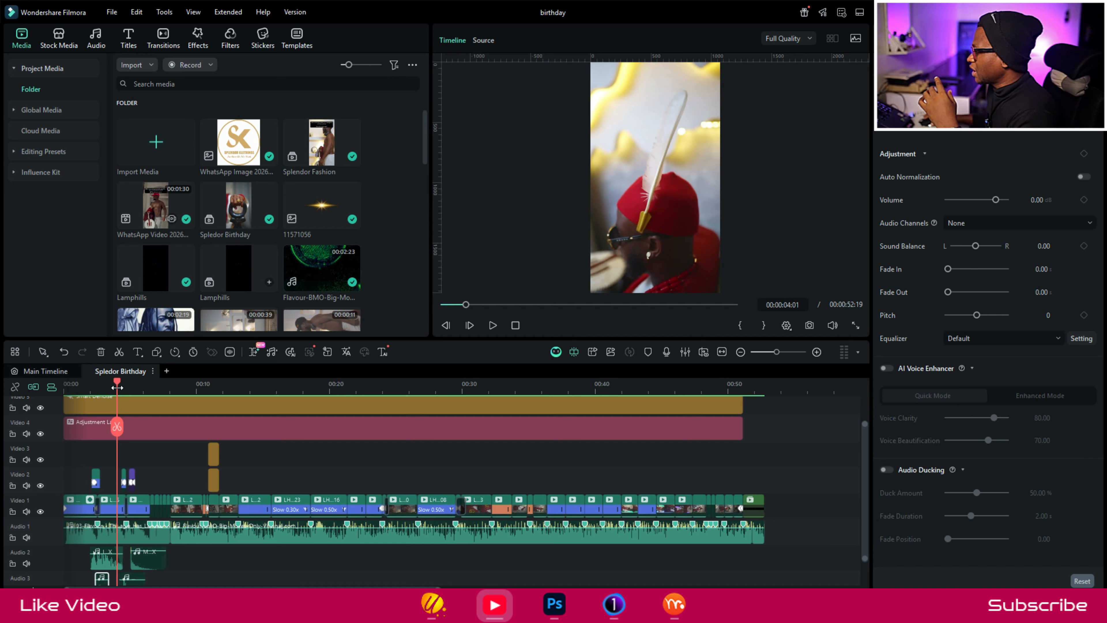
click(223, 380)
drag(223, 380, 263, 393)
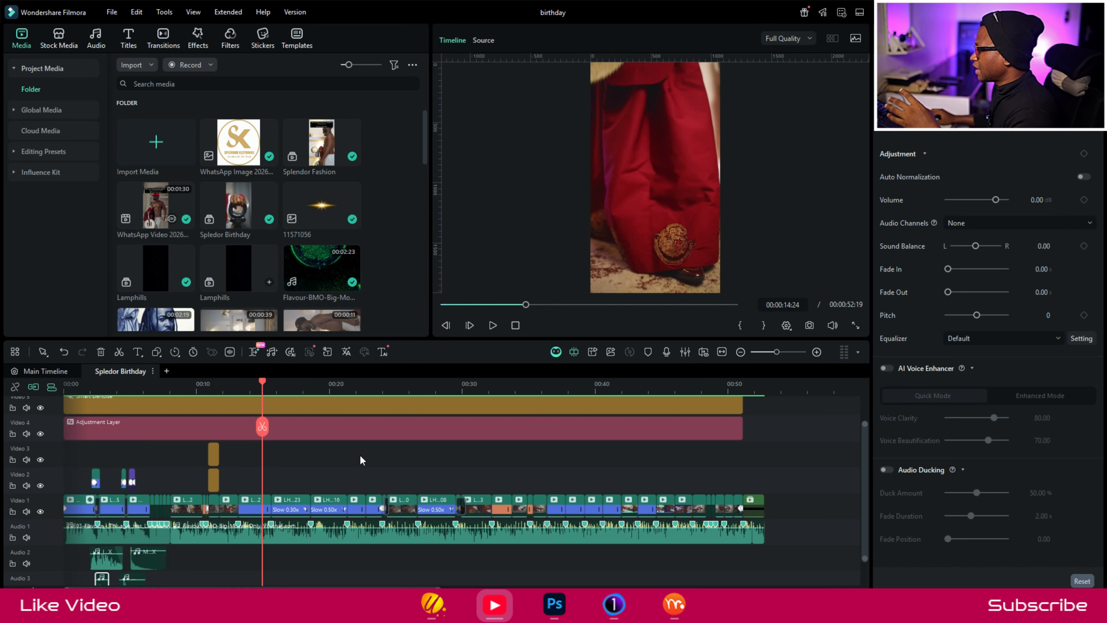
drag(491, 391, 6, 403)
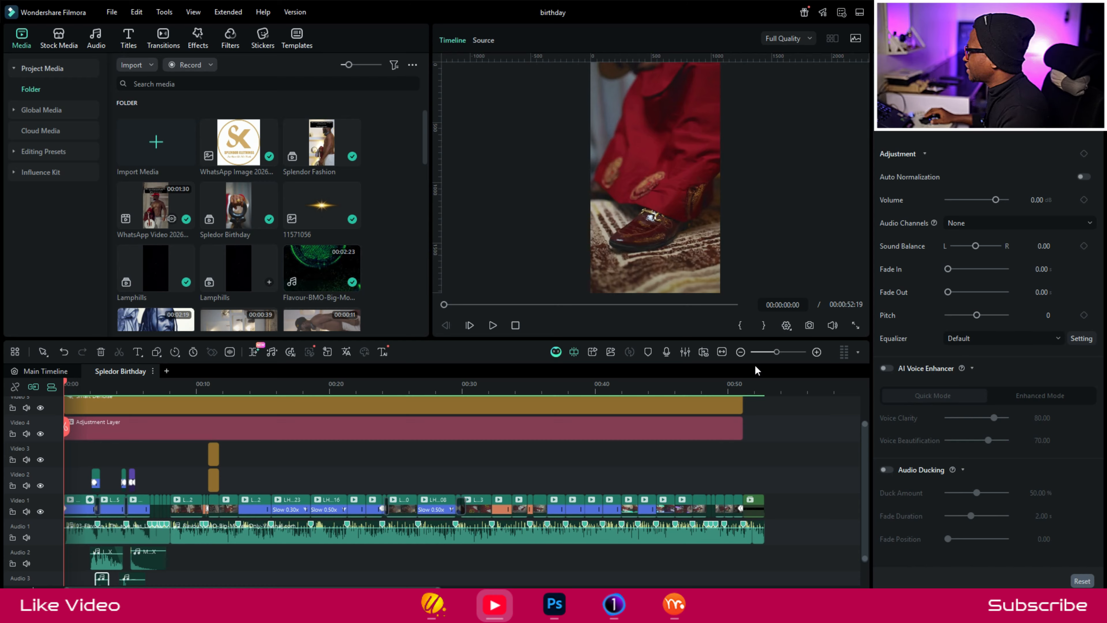
- Switch the workspace to the Short Video layout and hide the Smart Denoise and Adjustment Layer tracks, Video 5 and Video 4
click(860, 12)
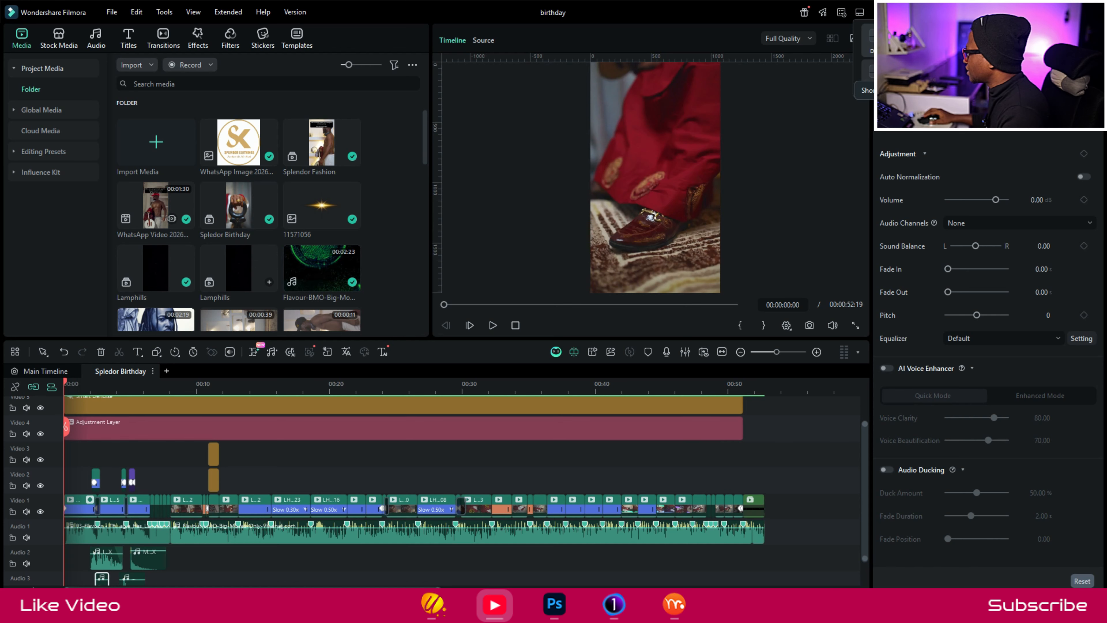
click(879, 79)
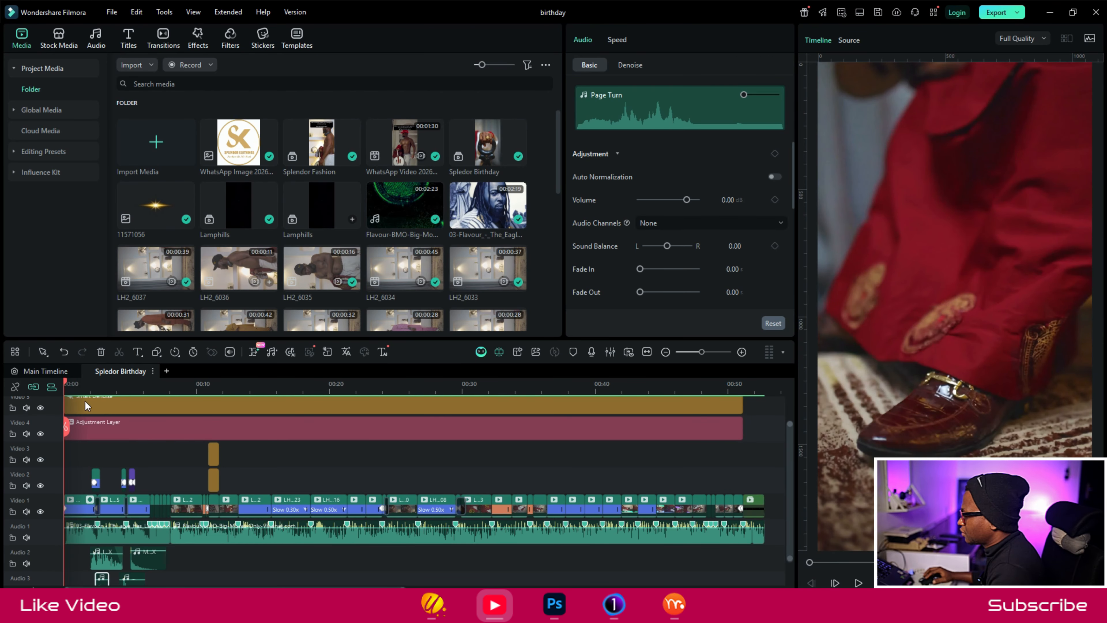
click(716, 352)
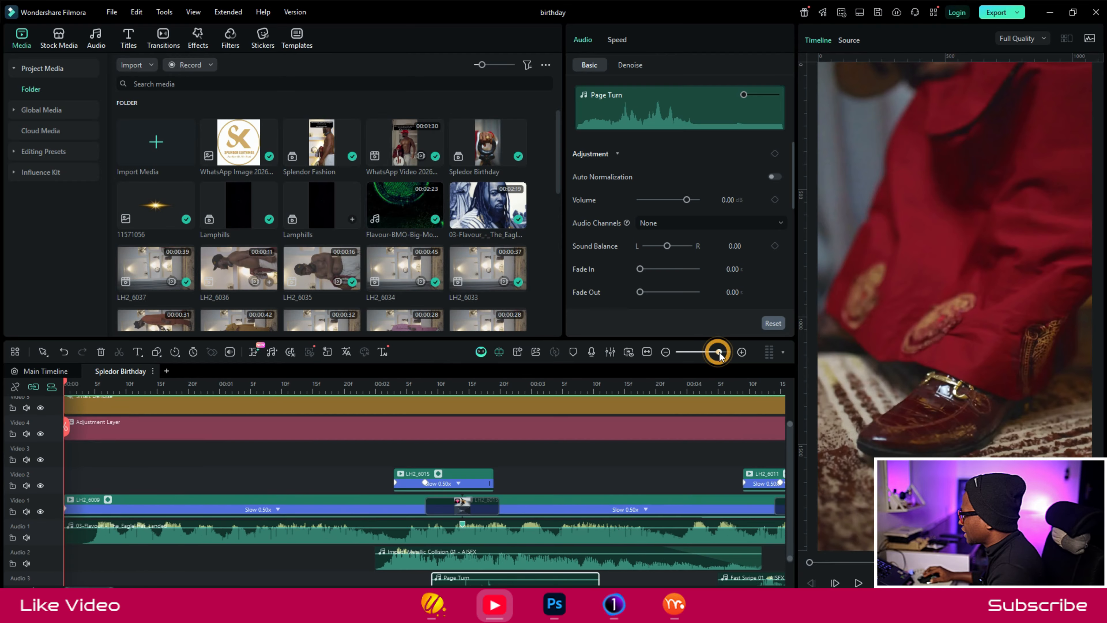
scroll(38, 449, up, 1)
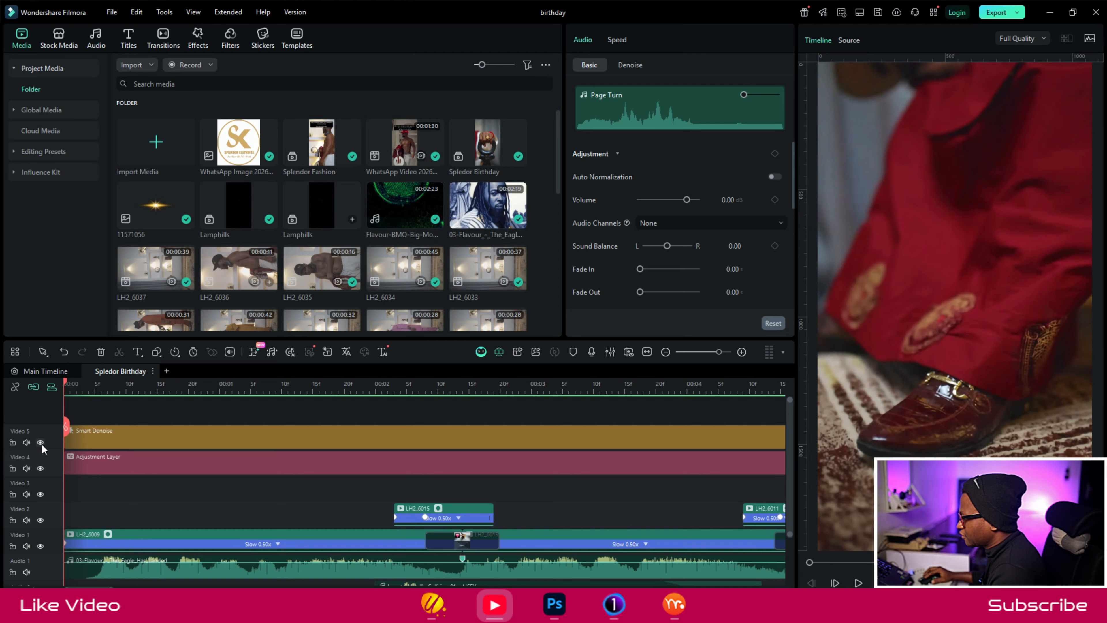
click(40, 442)
click(40, 468)
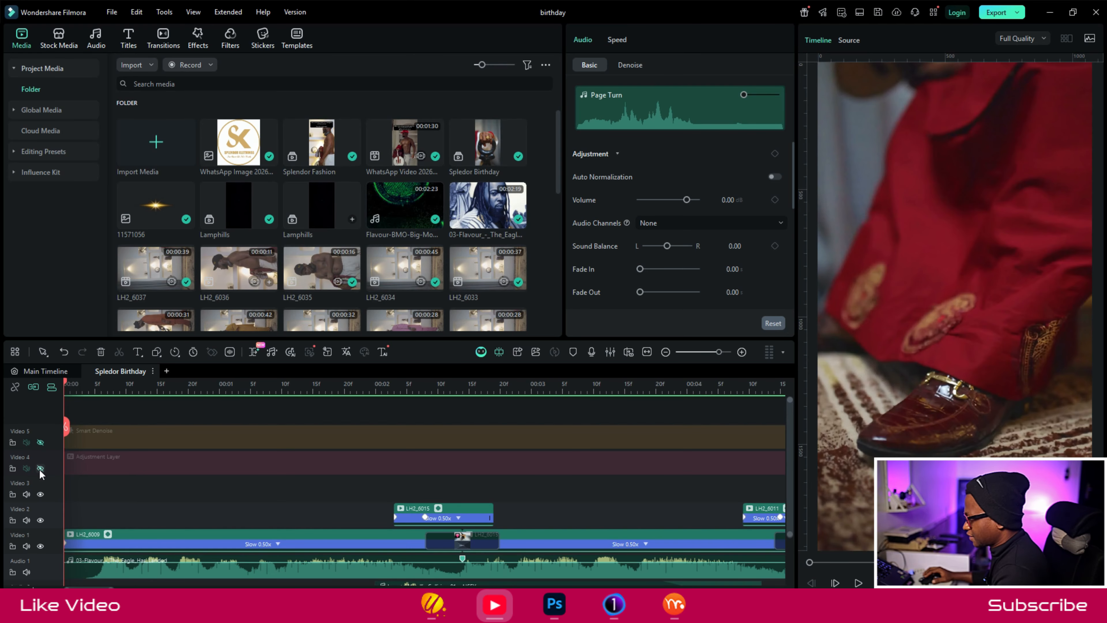
- Examine how the clips, speed changes, effects and audio beat markers line up along the timeline, starting from clip LH2_6009
scroll(143, 475, down, 2)
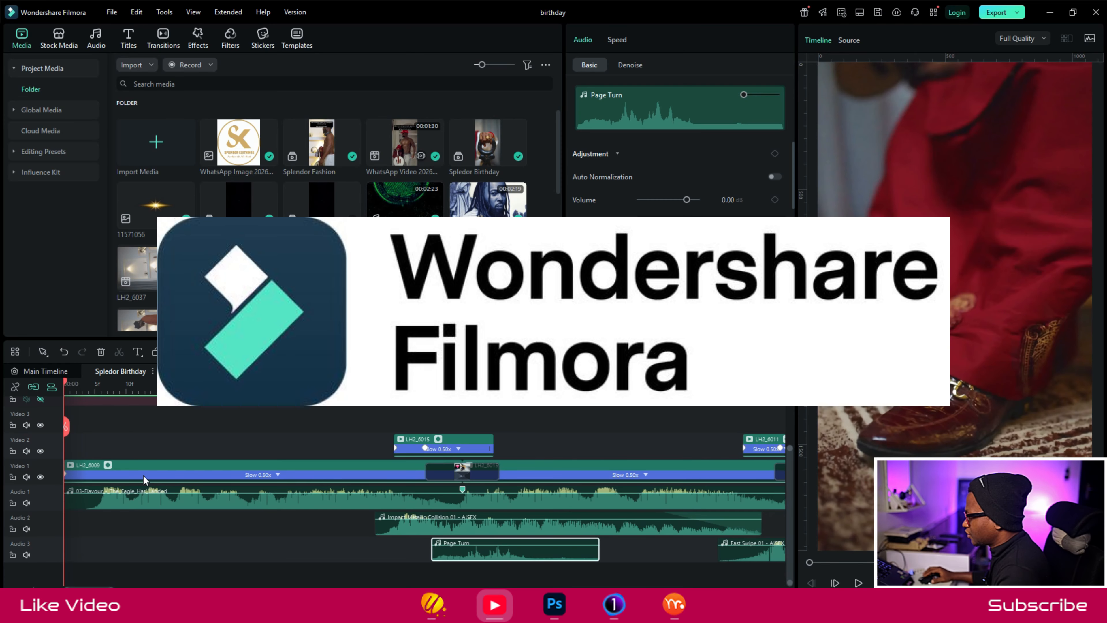
click(121, 472)
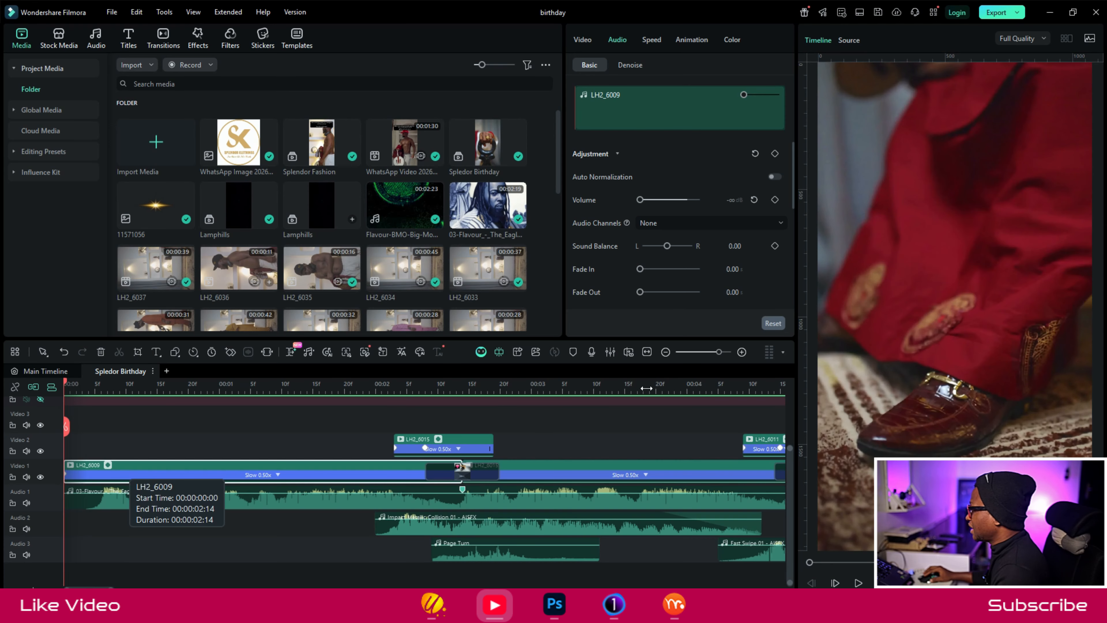
click(700, 352)
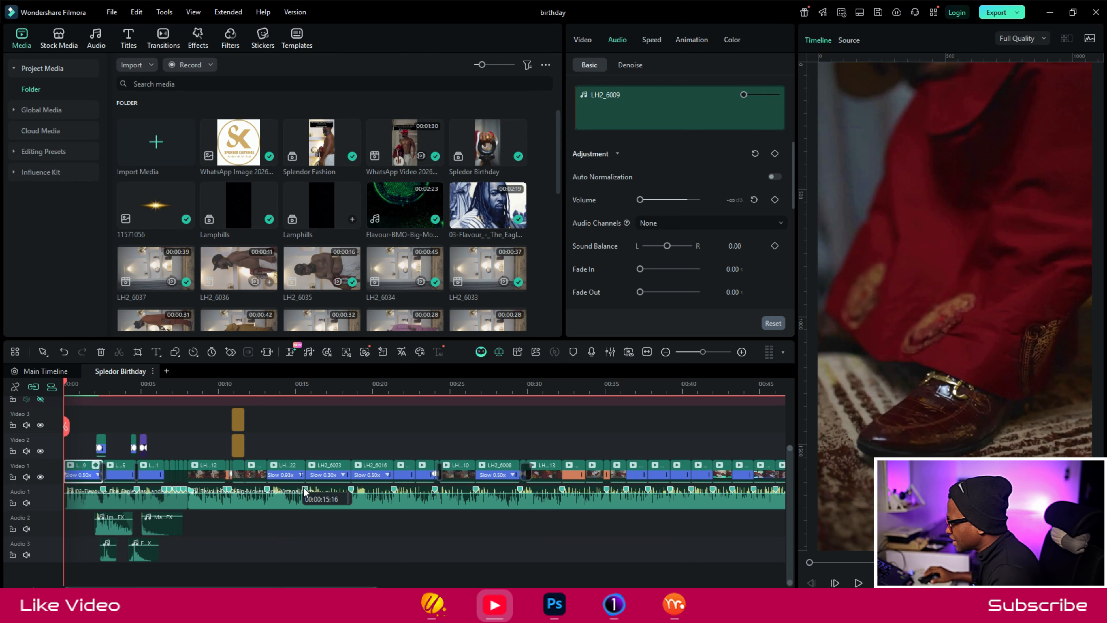
scroll(304, 488, up, 2)
scroll(307, 501, down, 2)
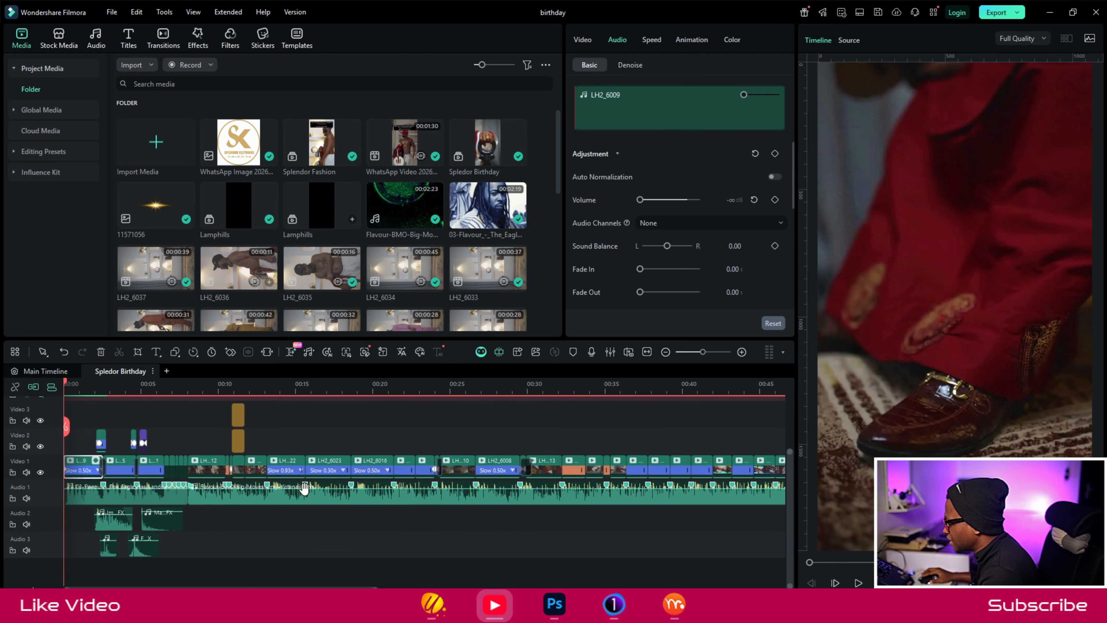
scroll(307, 483, up, 8)
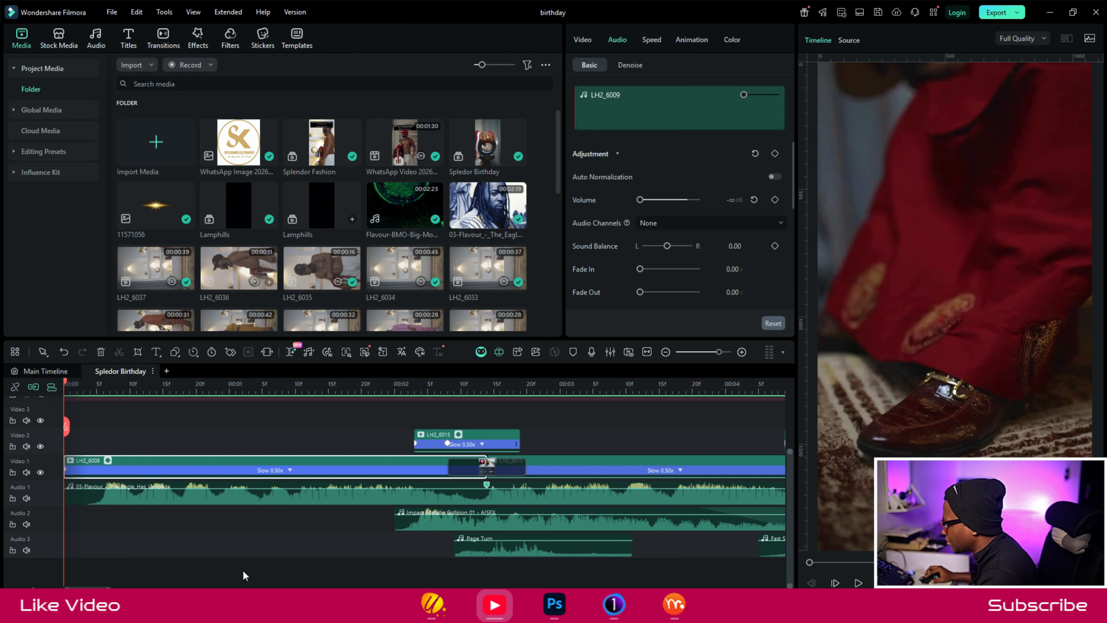
drag(97, 588, 128, 589)
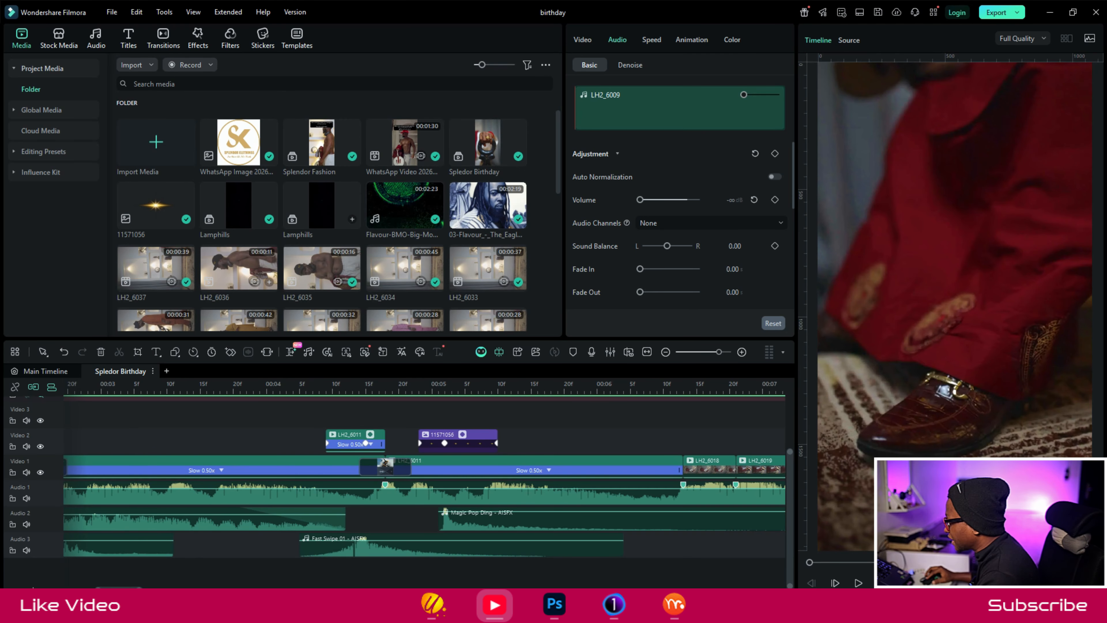
drag(119, 588, 196, 588)
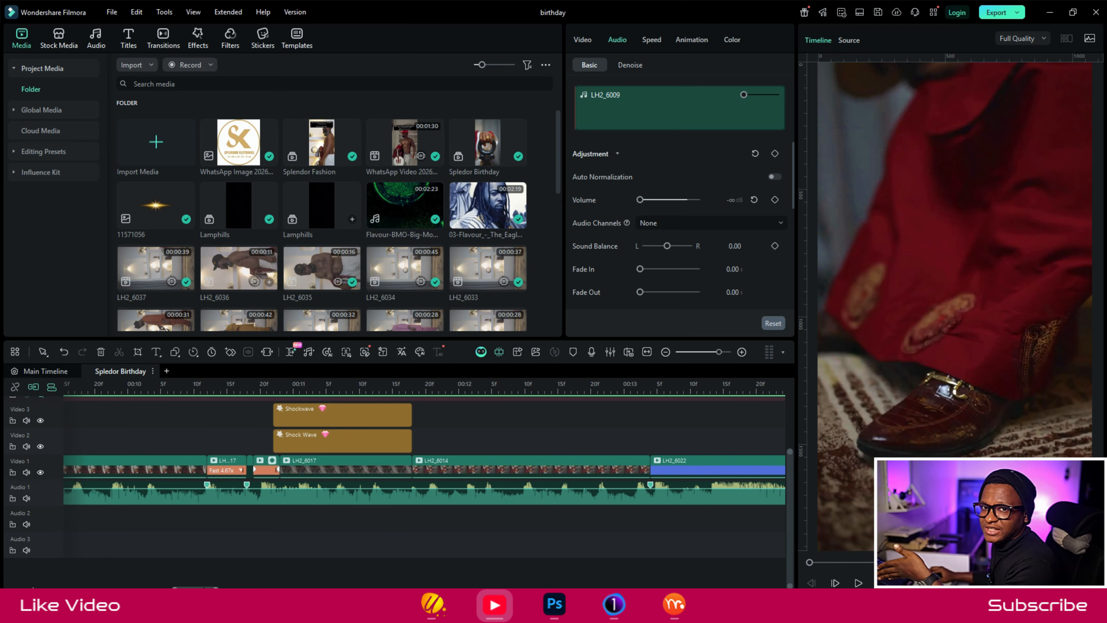
drag(203, 584, 244, 579)
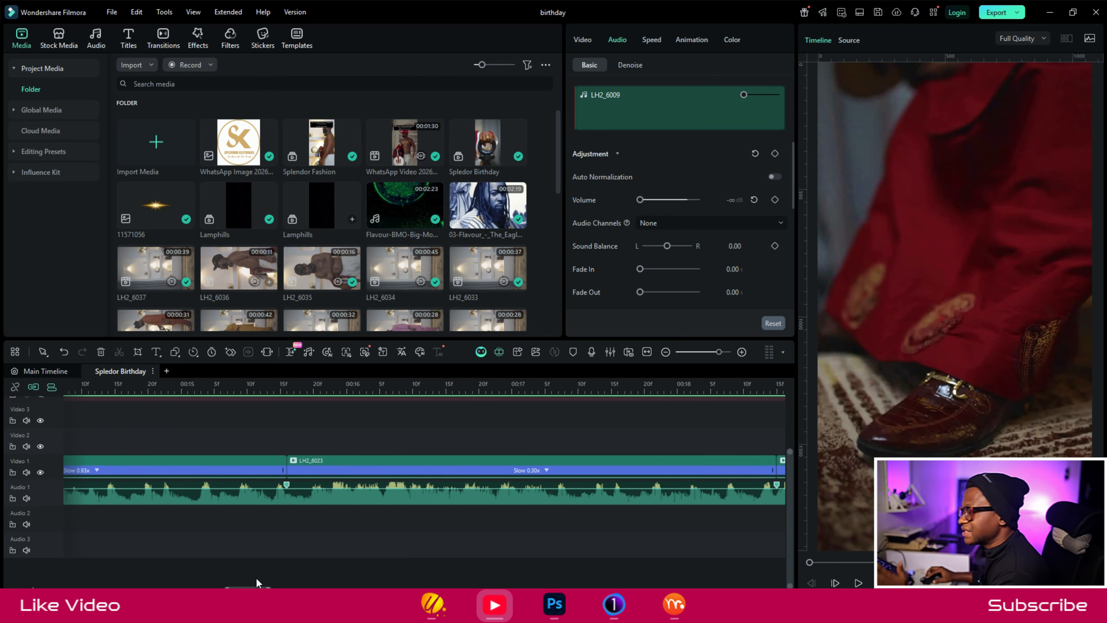
drag(256, 577, 391, 562)
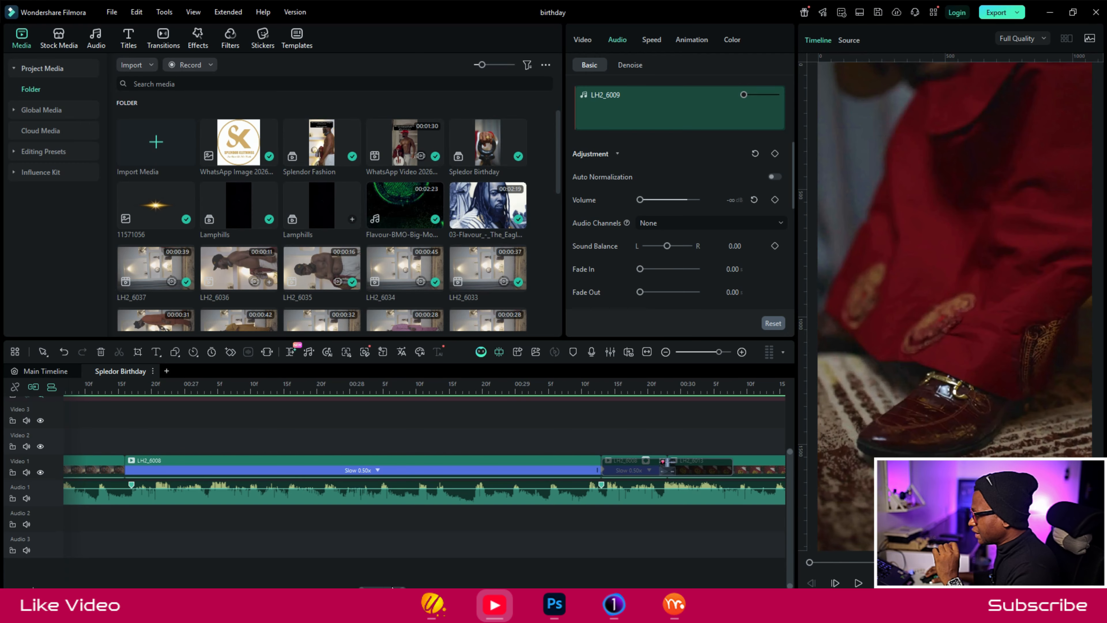
drag(385, 590, 69, 558)
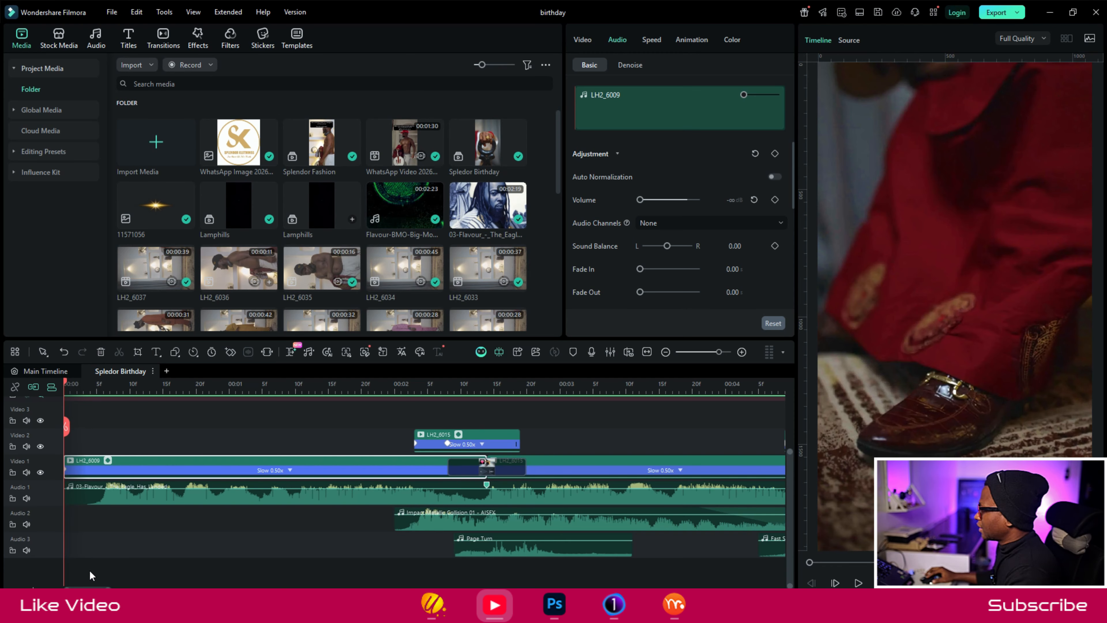
- Preview the feather overlay clip LH2_6015 on Video 2 around the first transition by scrubbing across it, and select that clip
drag(67, 385, 458, 415)
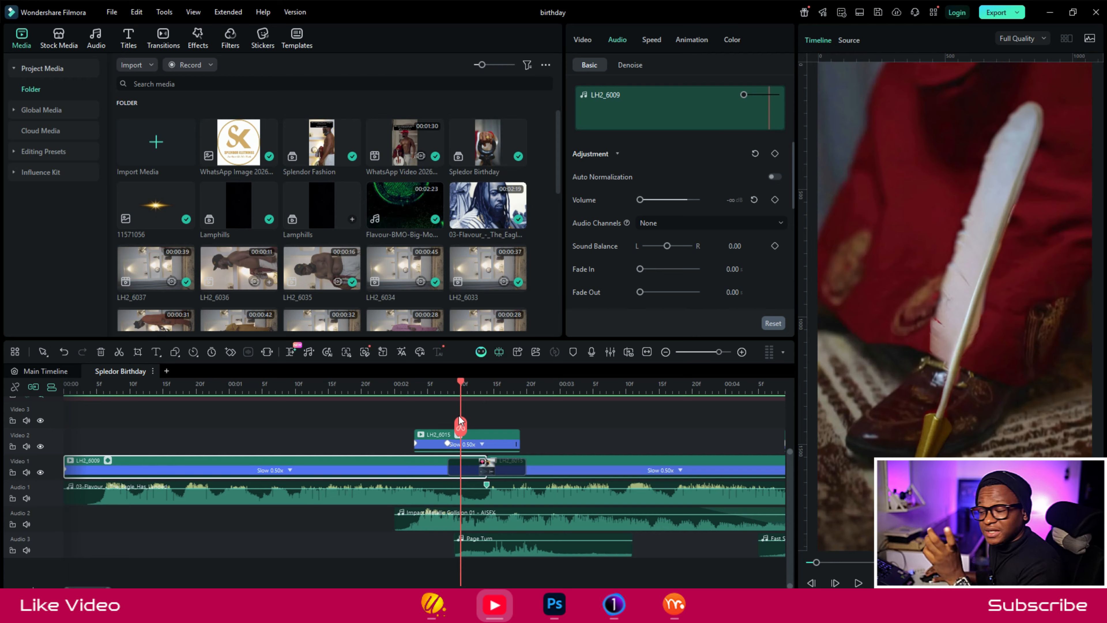
drag(459, 415, 508, 417)
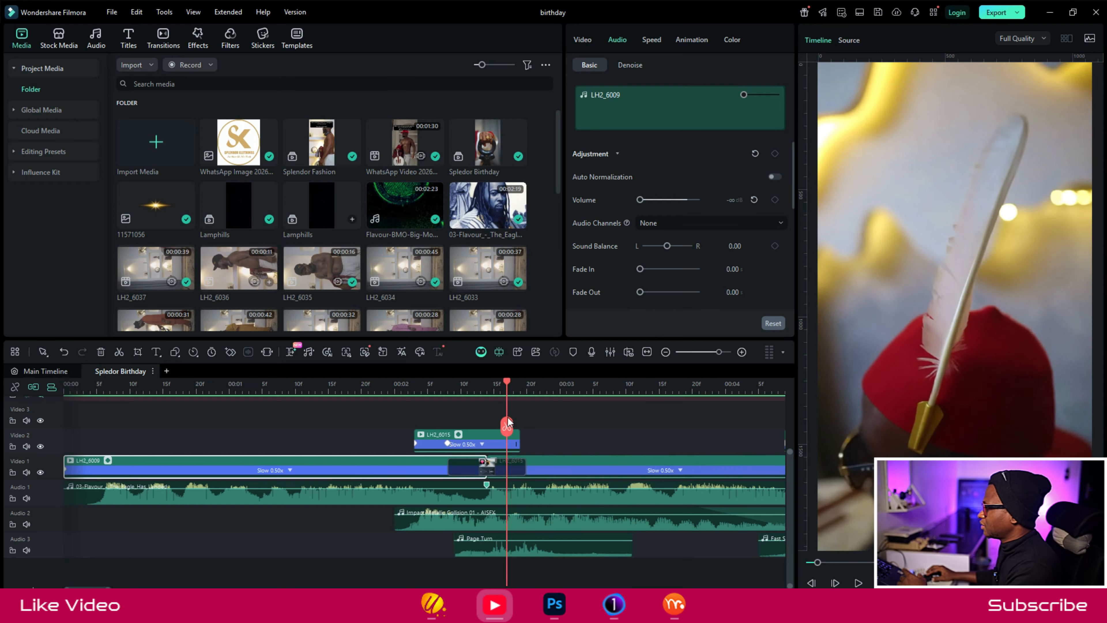
click(465, 441)
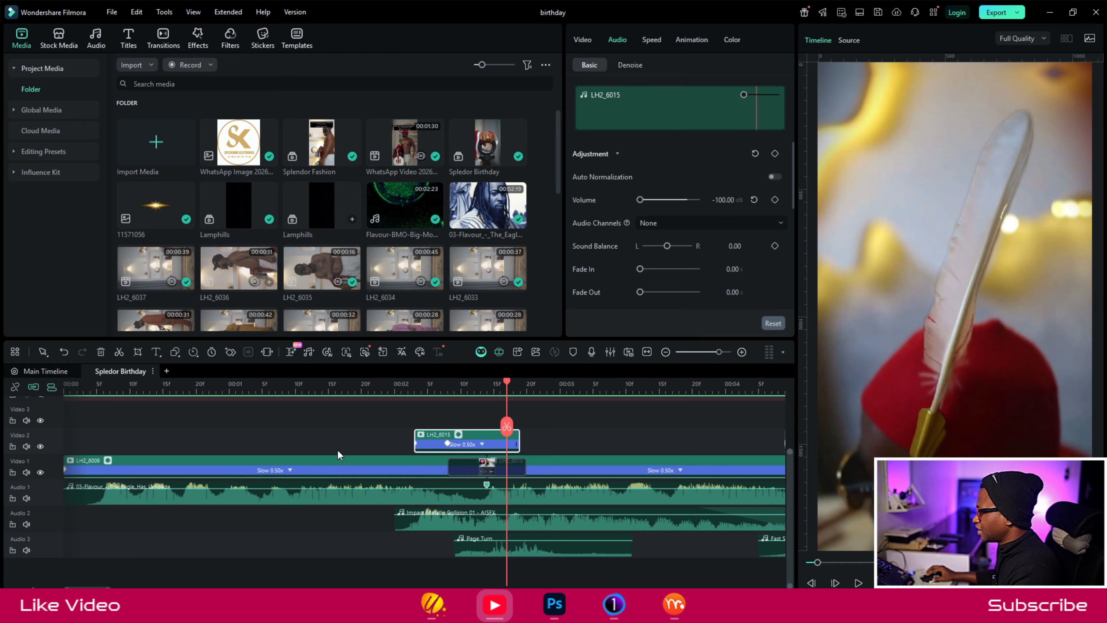
click(452, 391)
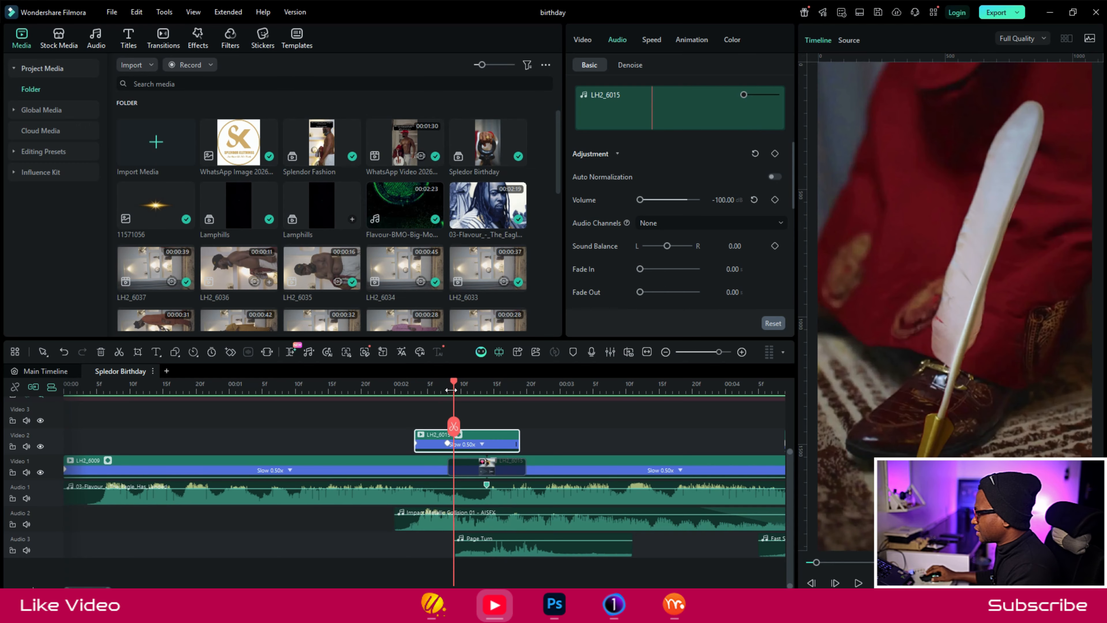
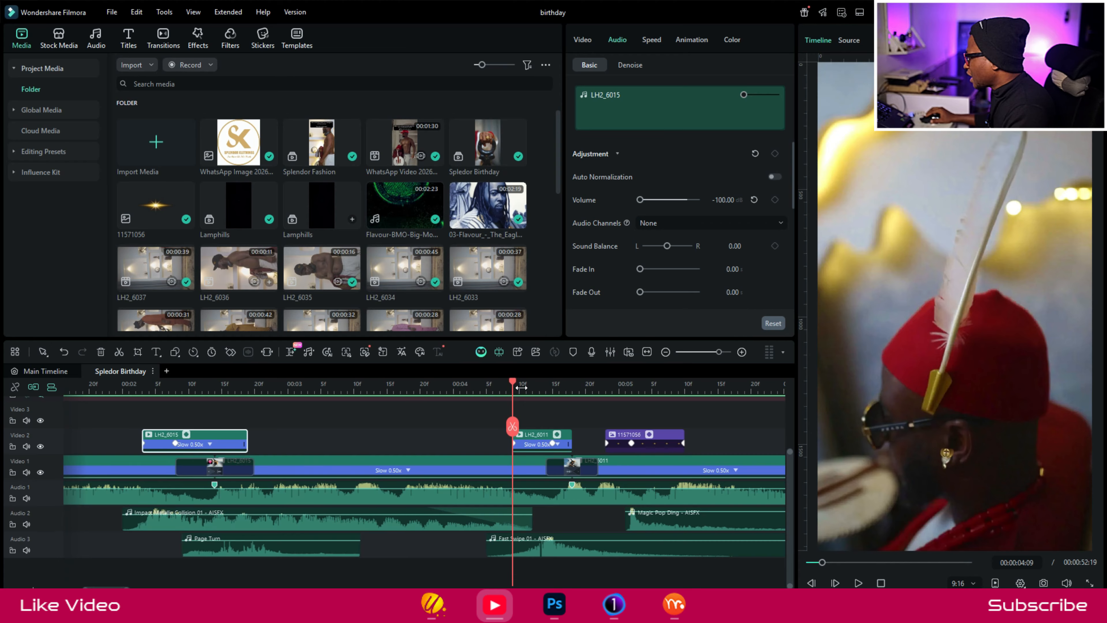
- Scrub through the LH2_6011 overlay on Video 2 frame by frame, and inspect the settings of the transition beneath it on Video 1
key(Left)
key(Left)
key(Left)
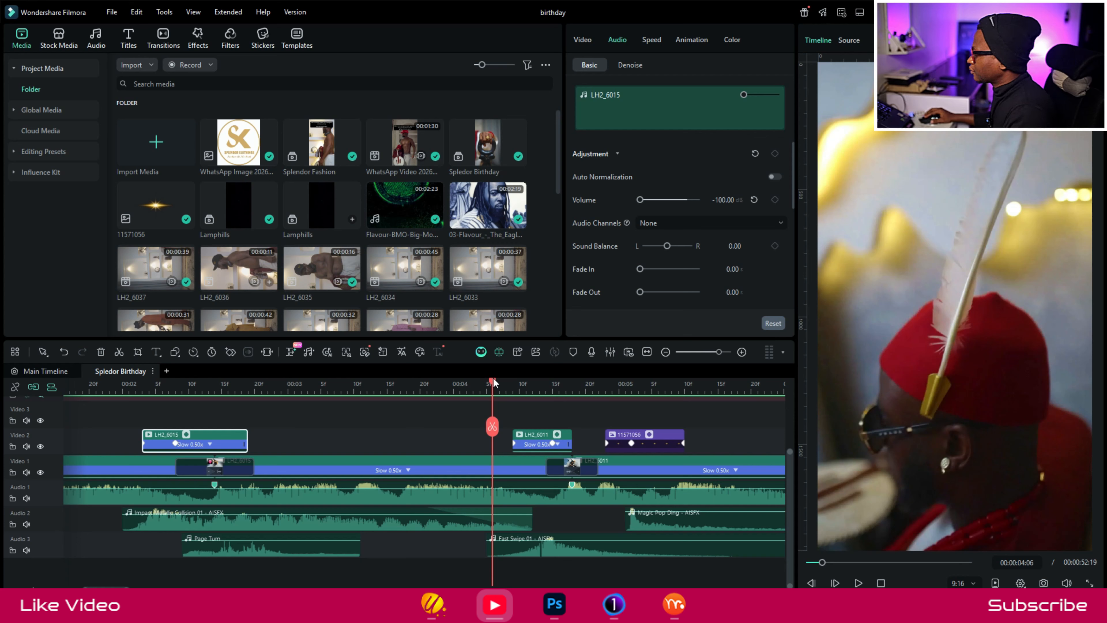
drag(496, 381, 551, 391)
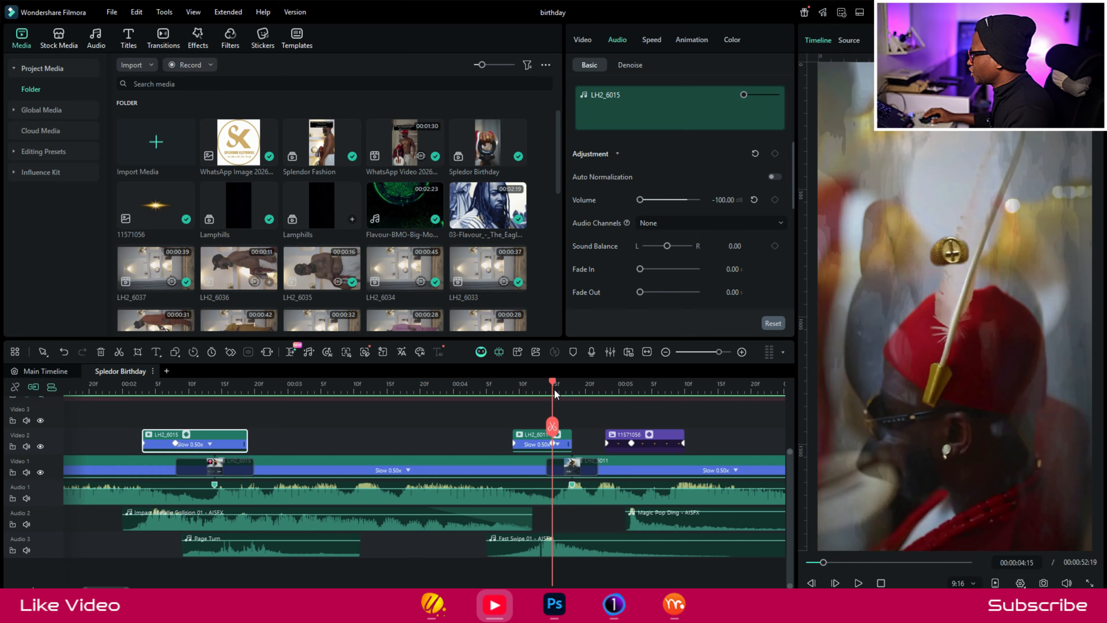
drag(555, 392, 558, 392)
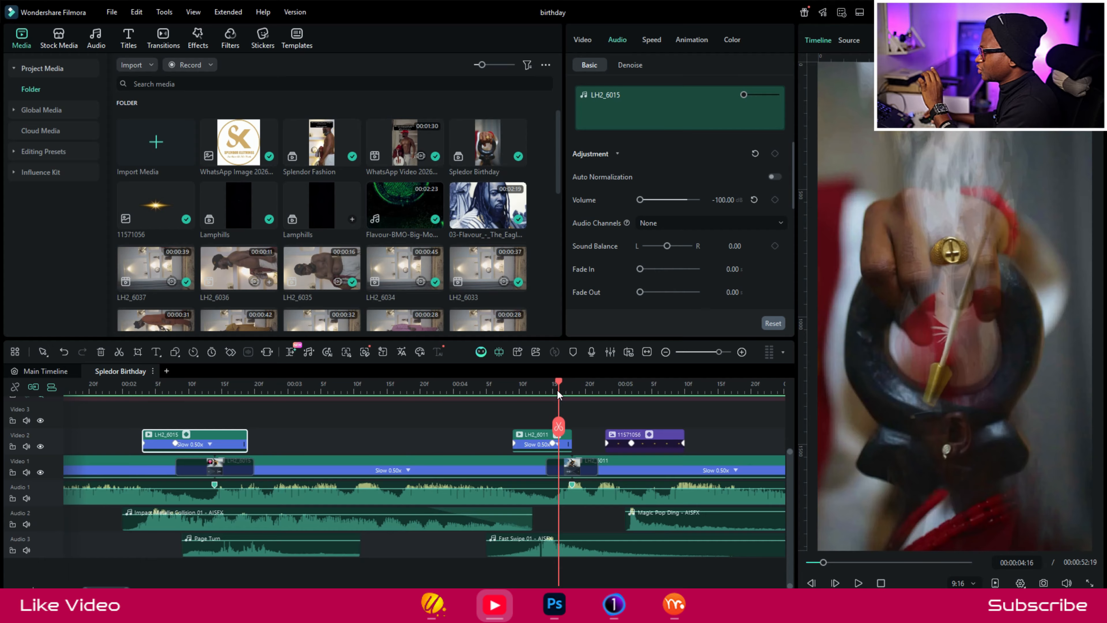
drag(562, 394, 579, 395)
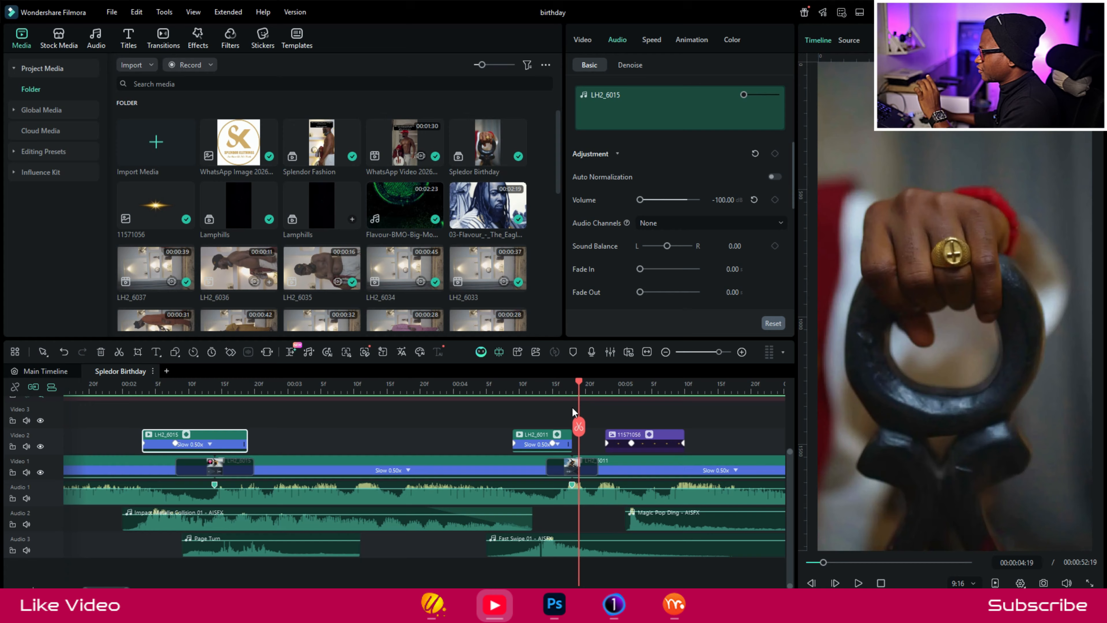
click(567, 472)
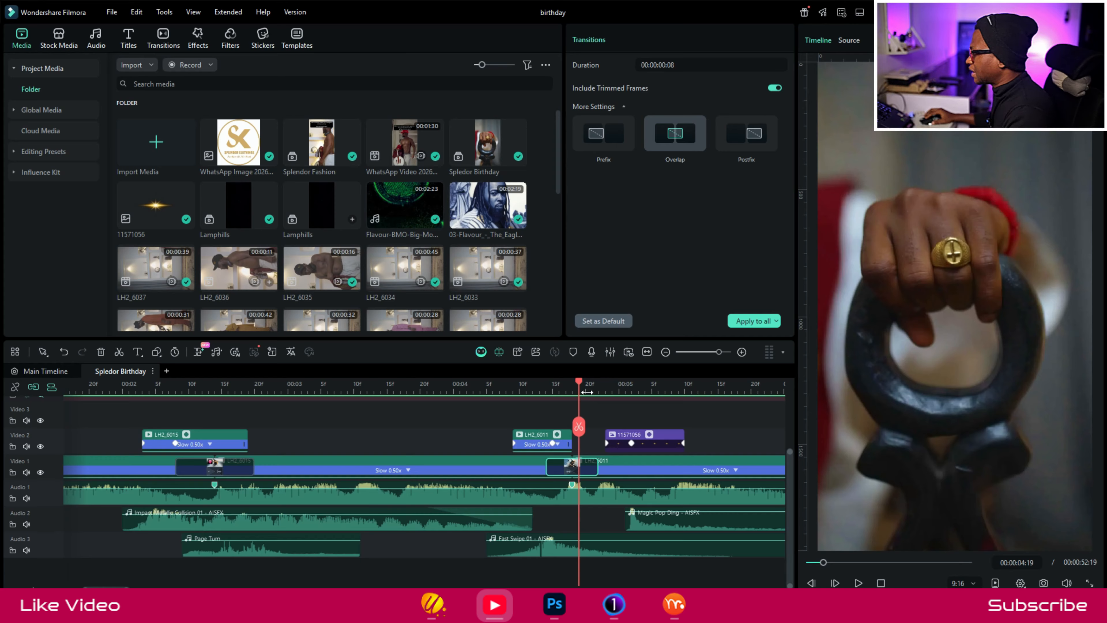
- Select the 11571056 overlay on Video 2, scrub over its start and review its Transform and Compositing settings
drag(579, 384, 624, 382)
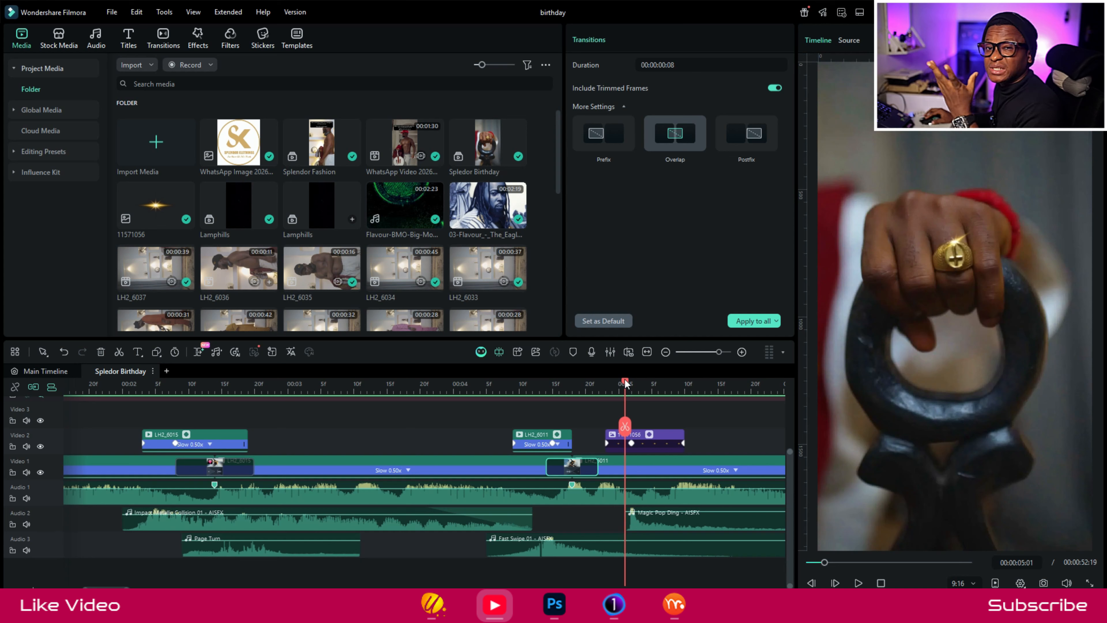
click(647, 443)
mouse_move(624, 383)
mouse_down()
mouse_move(638, 384)
mouse_move(622, 387)
mouse_up()
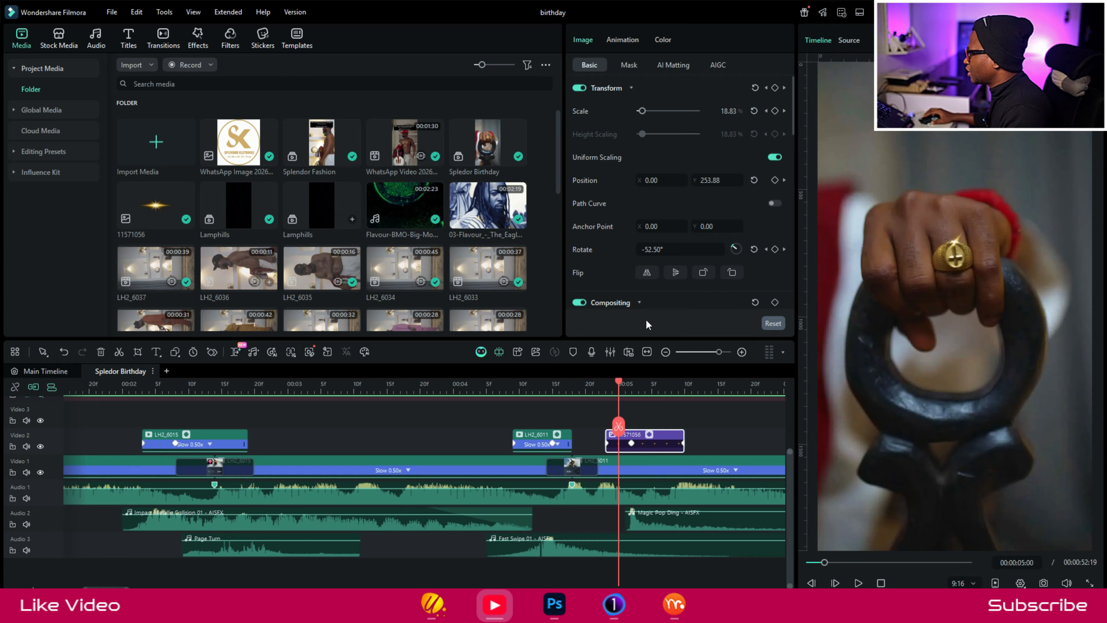
scroll(636, 173, down, 5)
scroll(636, 172, up, 5)
scroll(653, 187, down, 4)
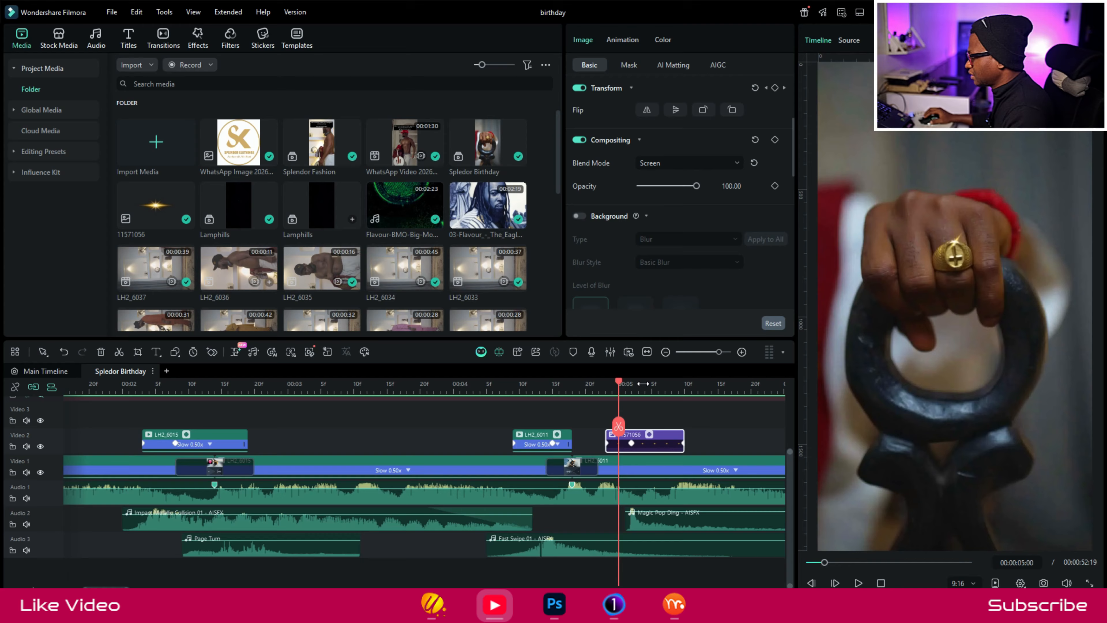
- Switch the 11571056 overlay's blend mode to Normal for comparison, and set it back to Screen
click(685, 163)
click(686, 177)
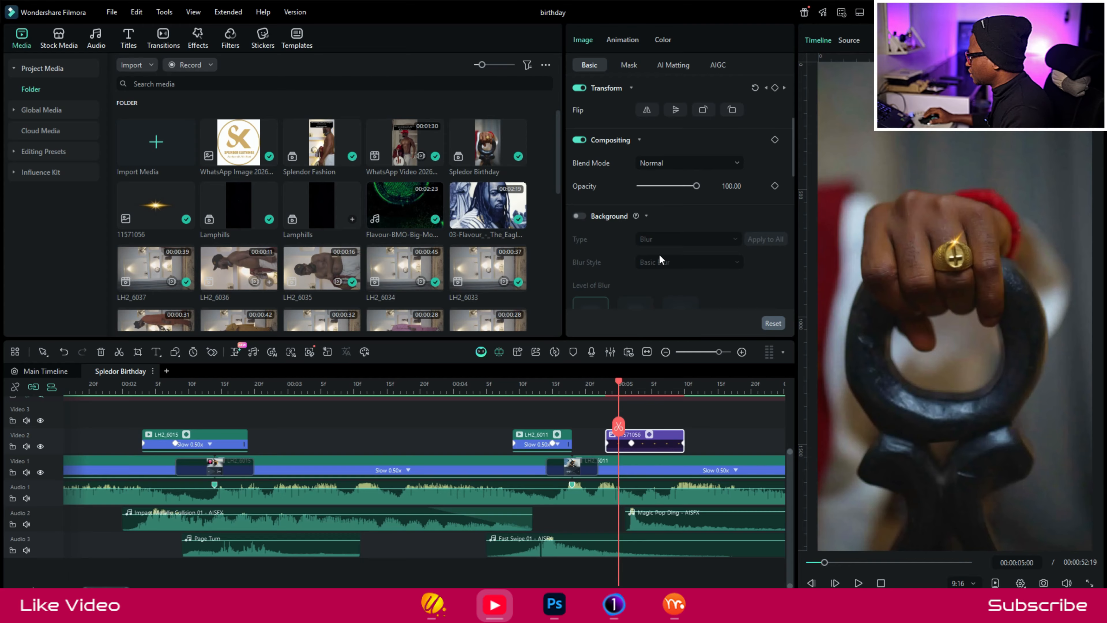
click(675, 164)
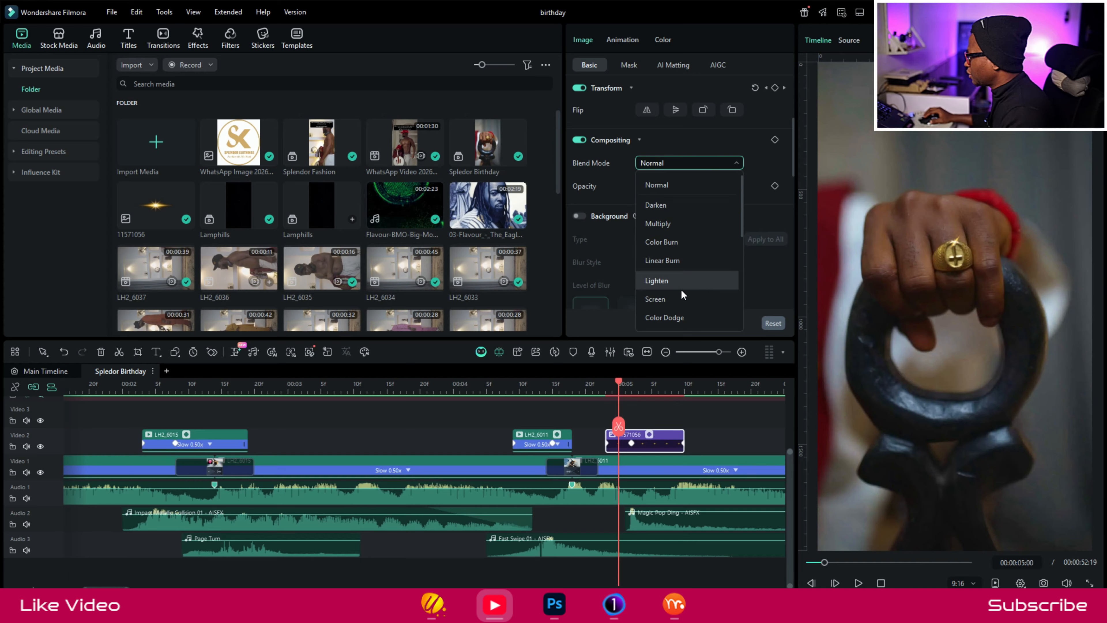
click(682, 297)
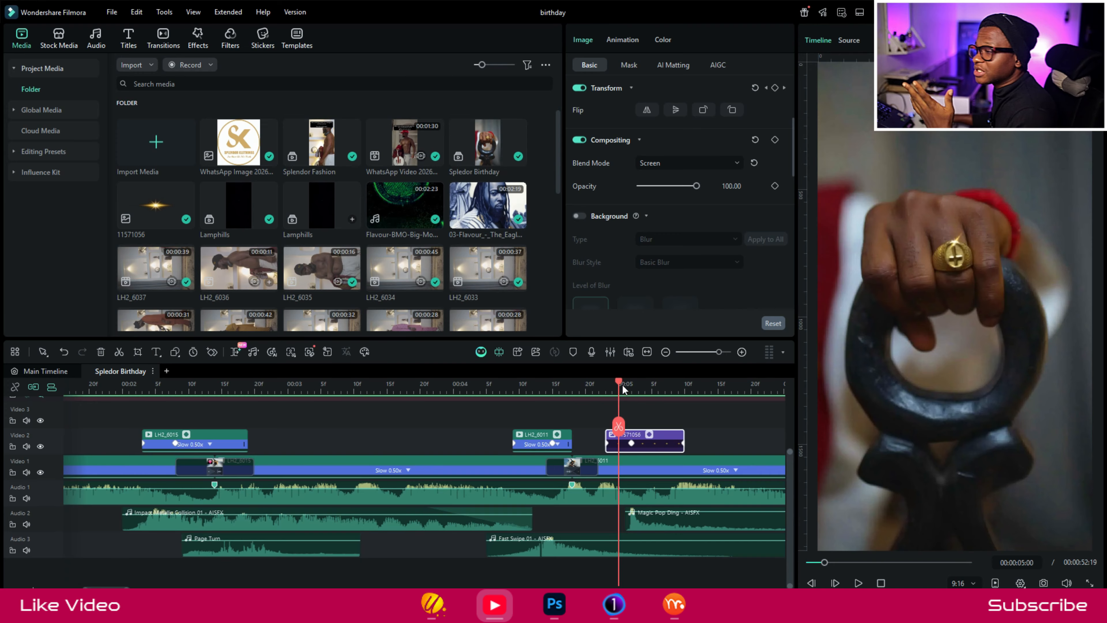
- Inspect the Magic Pop Ding sound effect on Audio 2 and replay it together with the ring sparkle overlay around 00:00:05
mouse_move(624, 386)
mouse_down()
mouse_move(691, 387)
mouse_move(632, 386)
mouse_up()
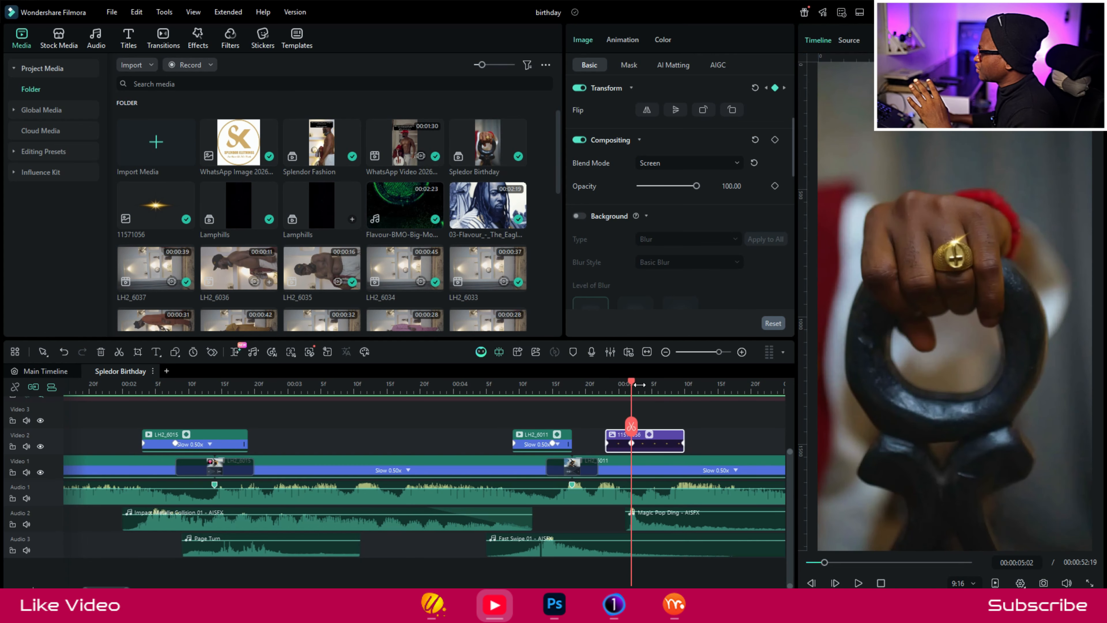
click(668, 512)
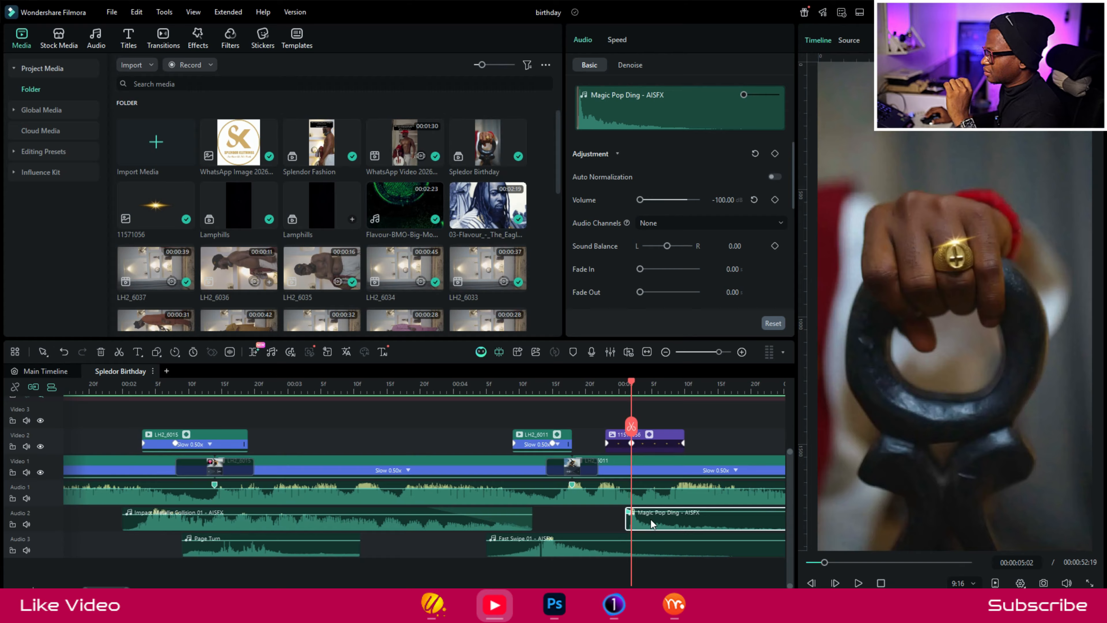
click(605, 384)
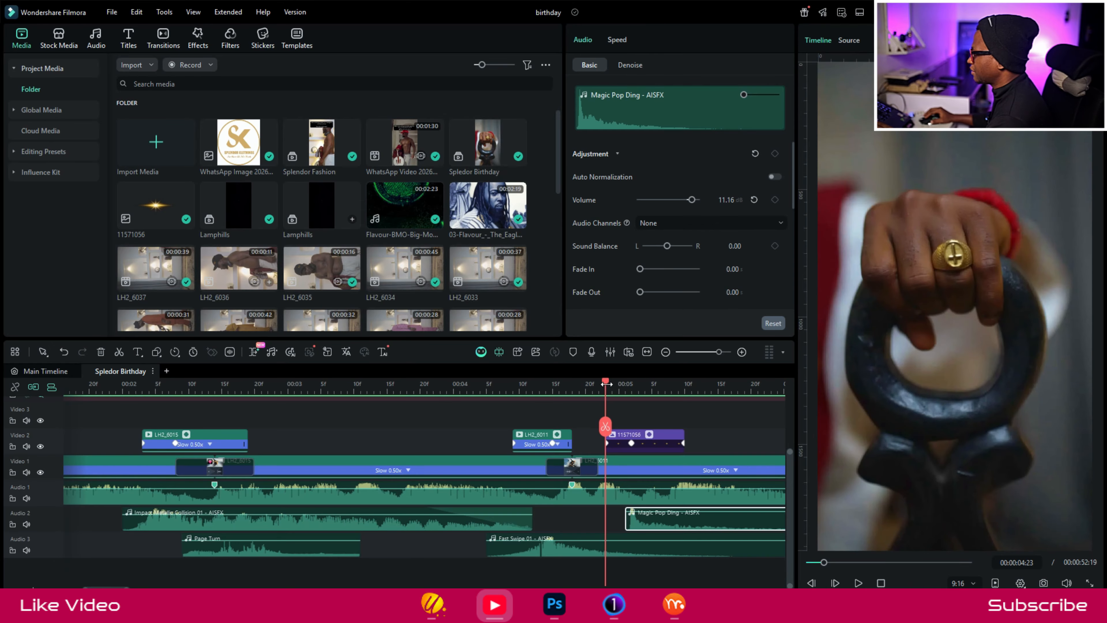
key(space)
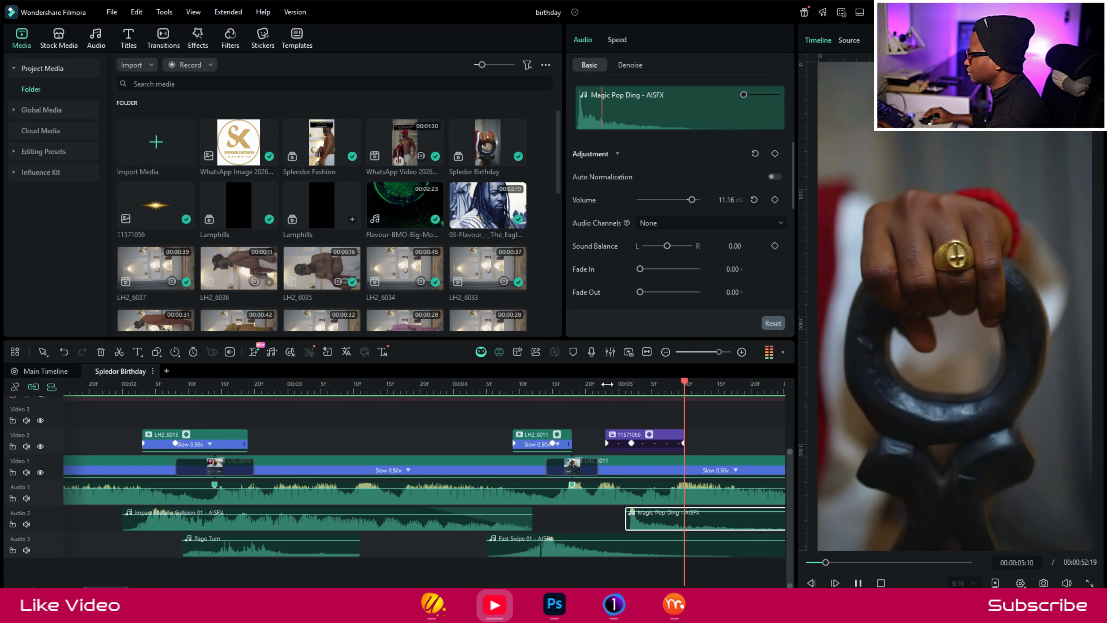
click(622, 385)
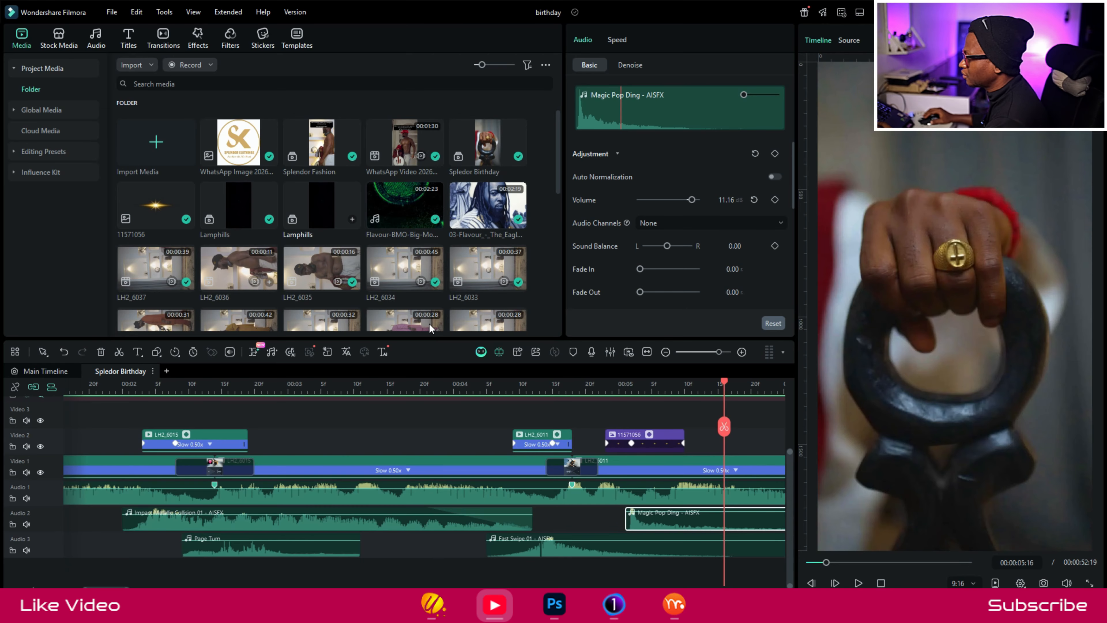
click(606, 385)
key(space)
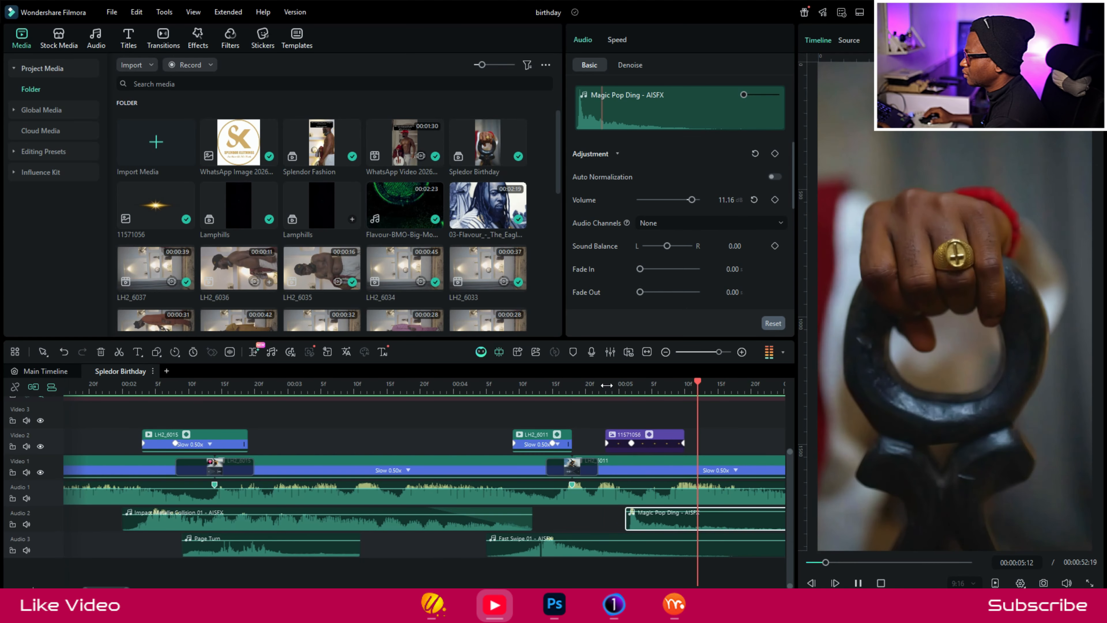
key(space)
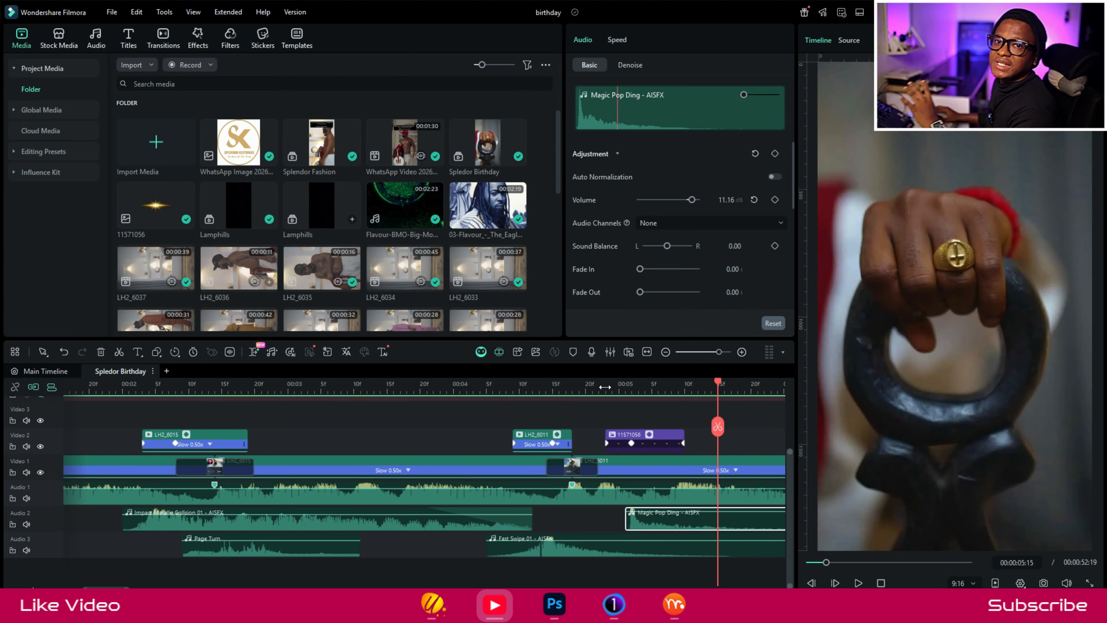
click(619, 383)
key(space)
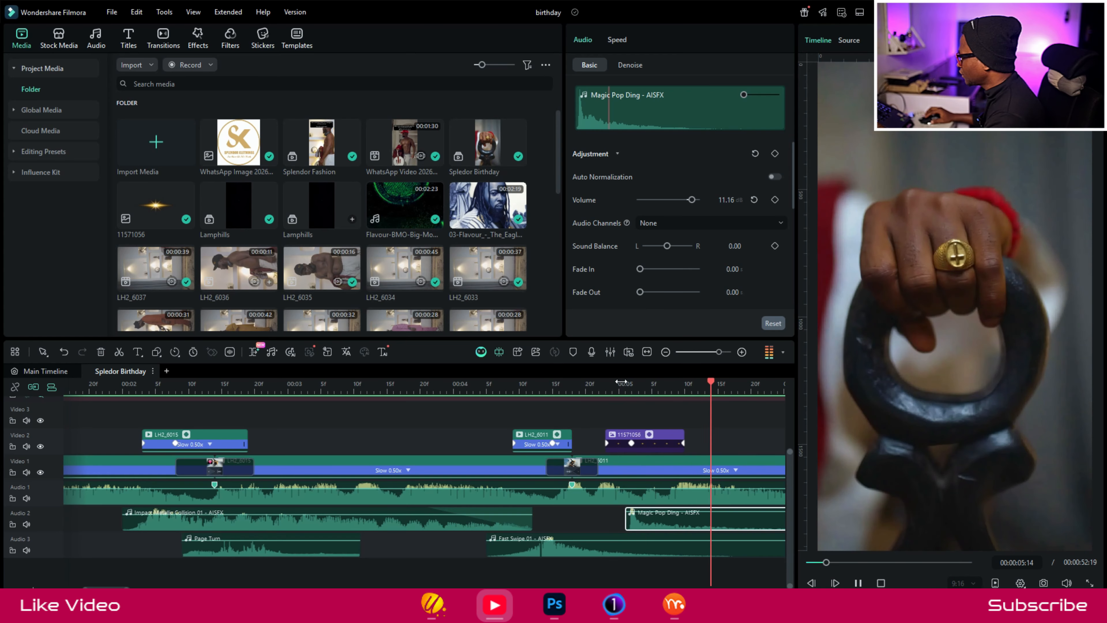
key(space)
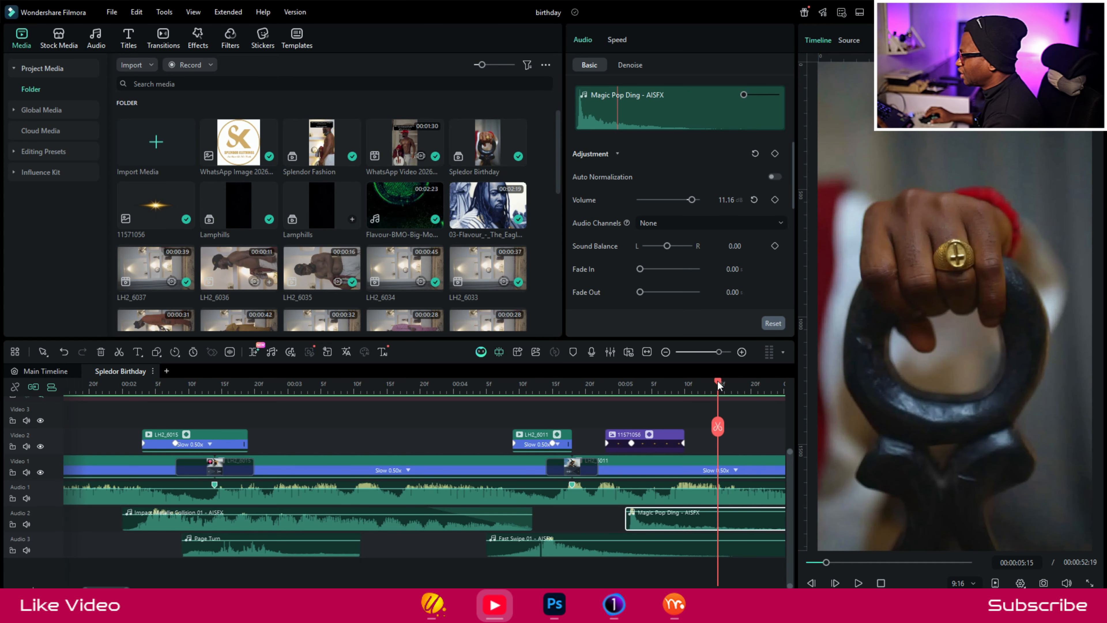
- Select the second transition on Video 1 and look through the trending Transitions and Sound Effect libraries
click(590, 470)
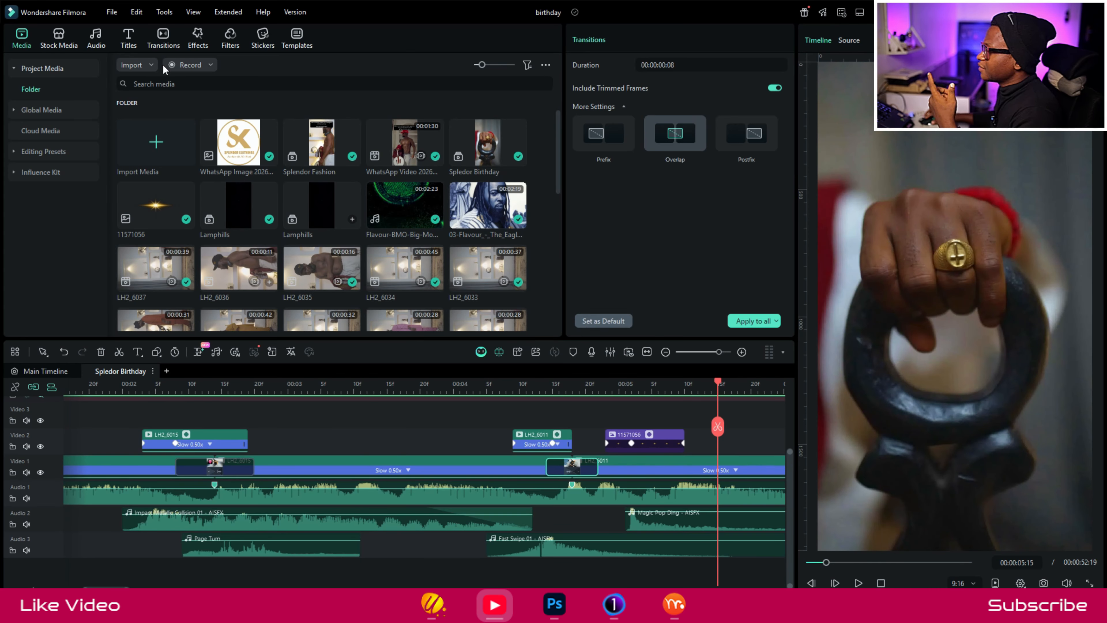
click(162, 39)
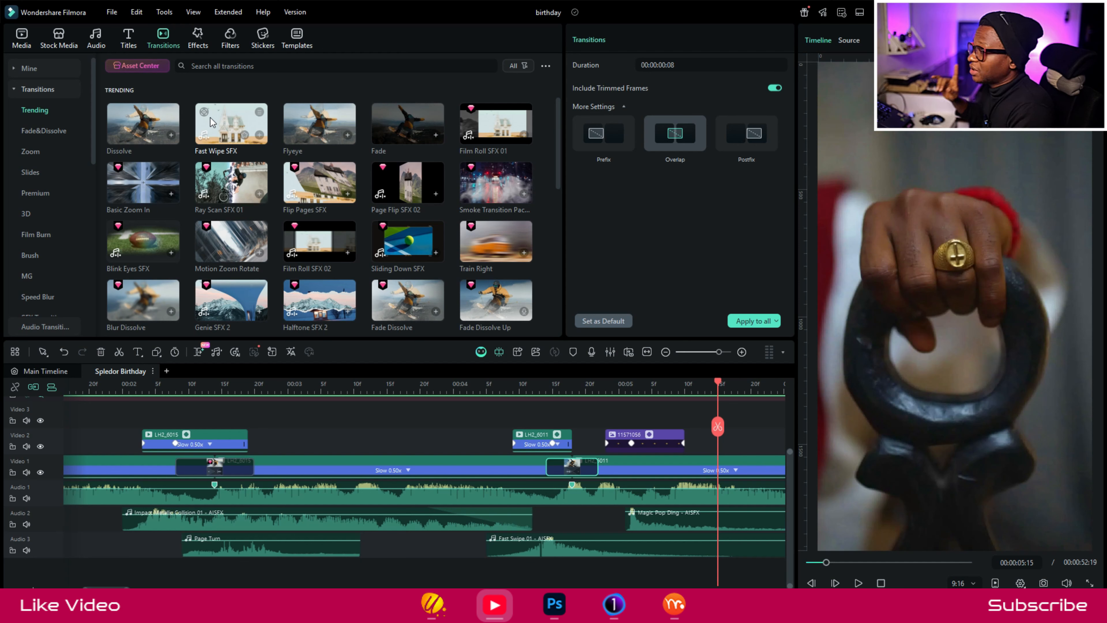
click(95, 39)
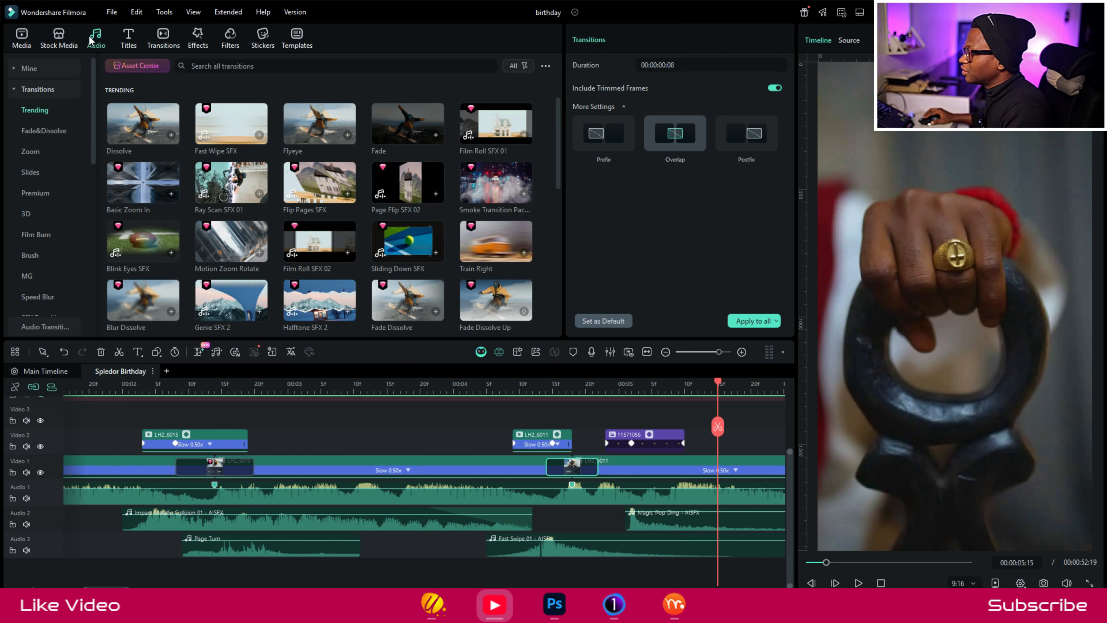
click(129, 39)
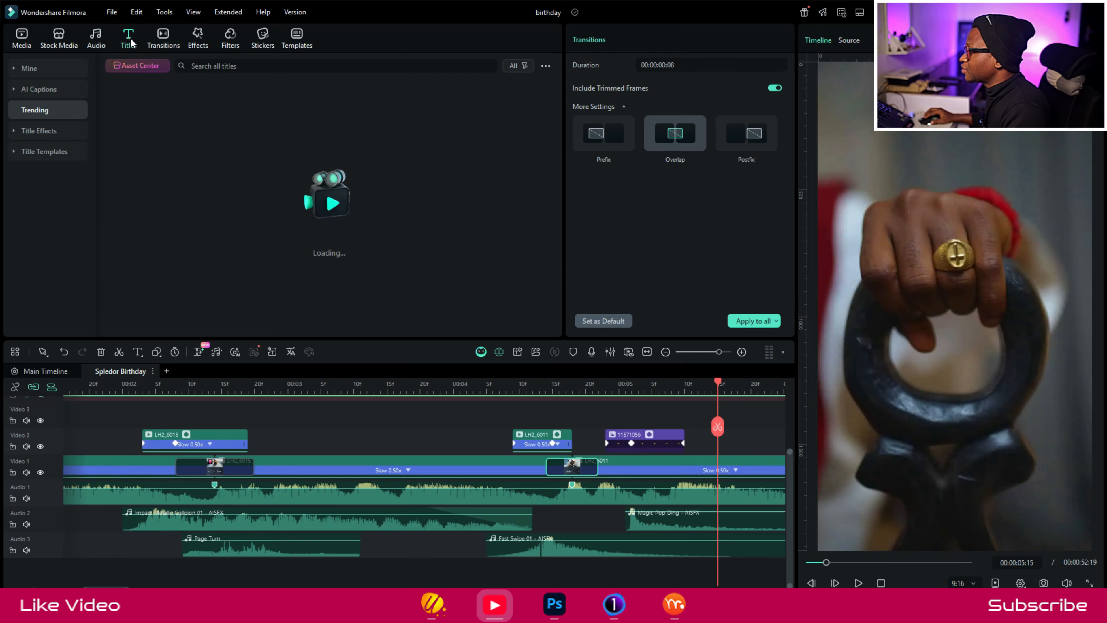
click(95, 38)
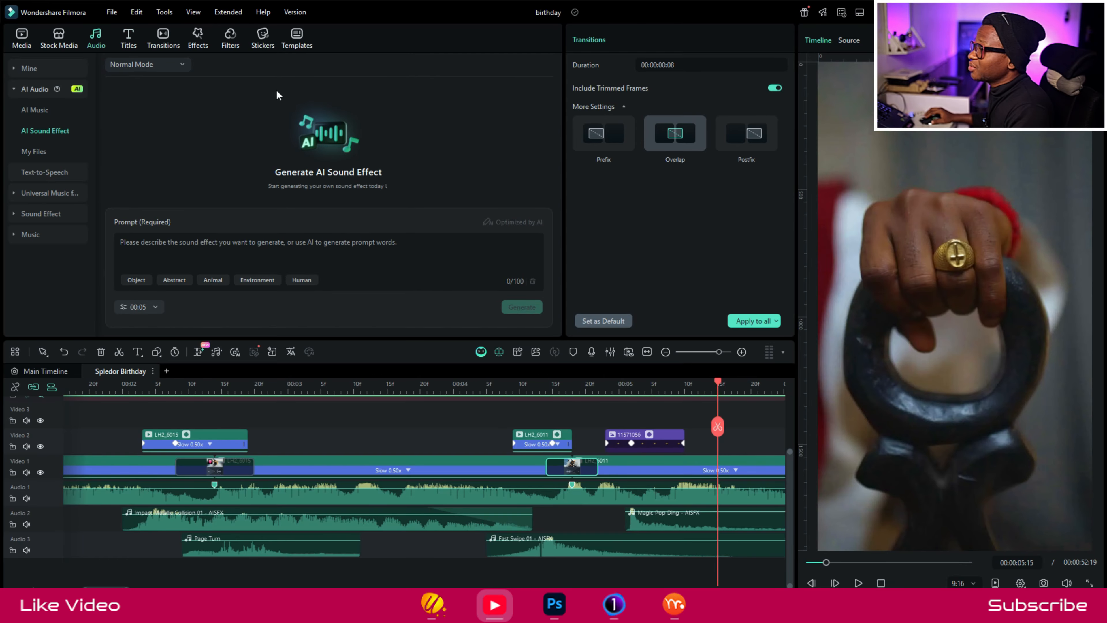
click(40, 214)
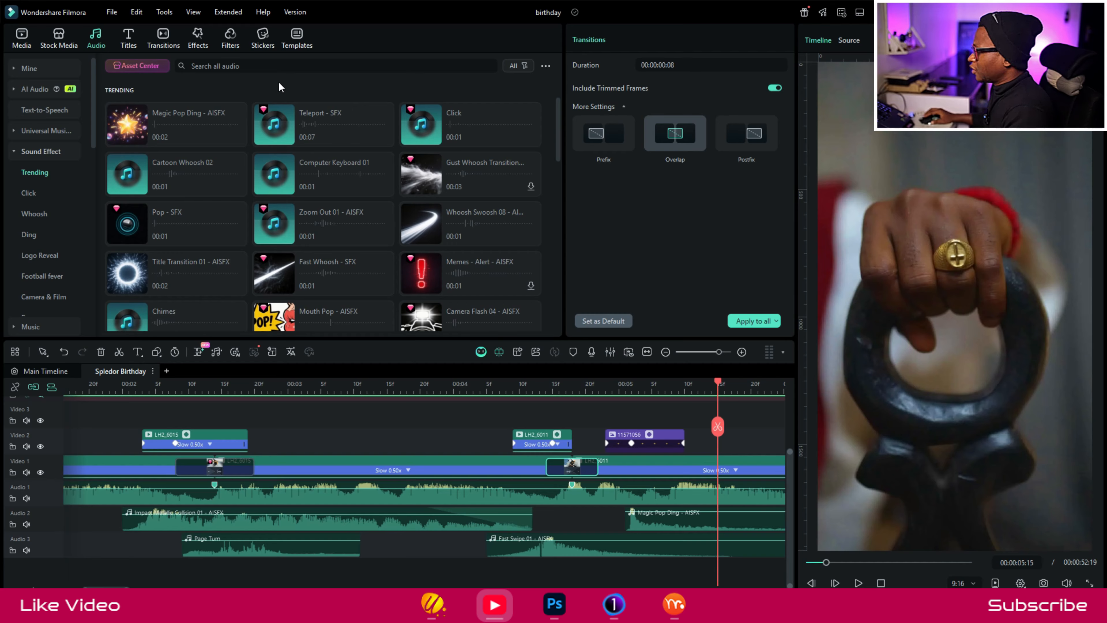
click(165, 42)
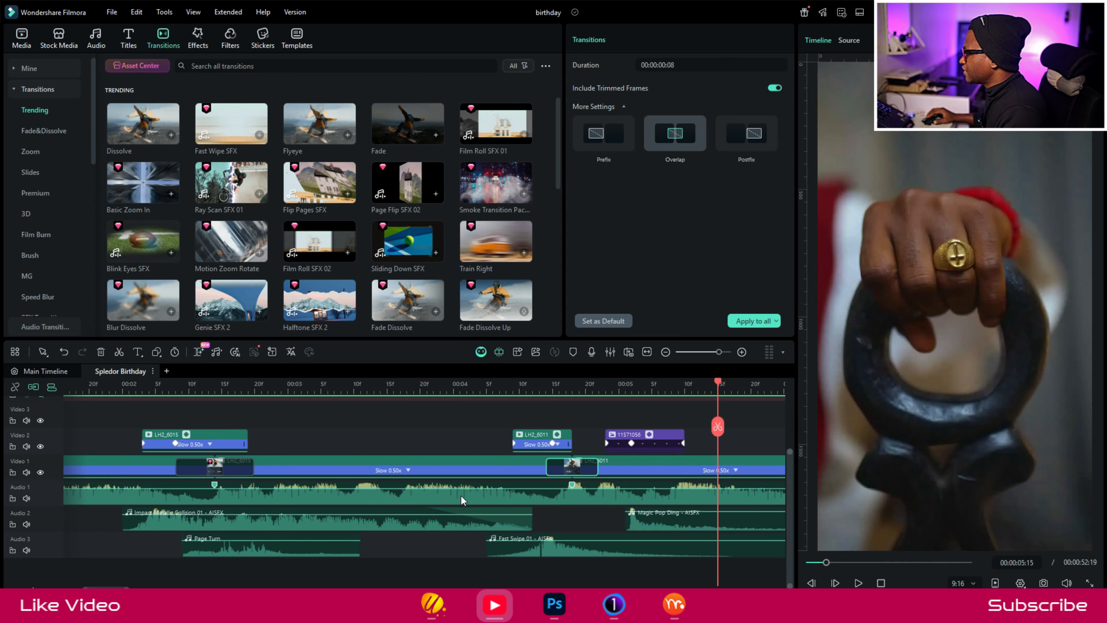
- Show more of the timeline and scrub around the stacked effects on Video 2 and Video 3 near the 10-second mark
click(672, 387)
drag(672, 387, 702, 388)
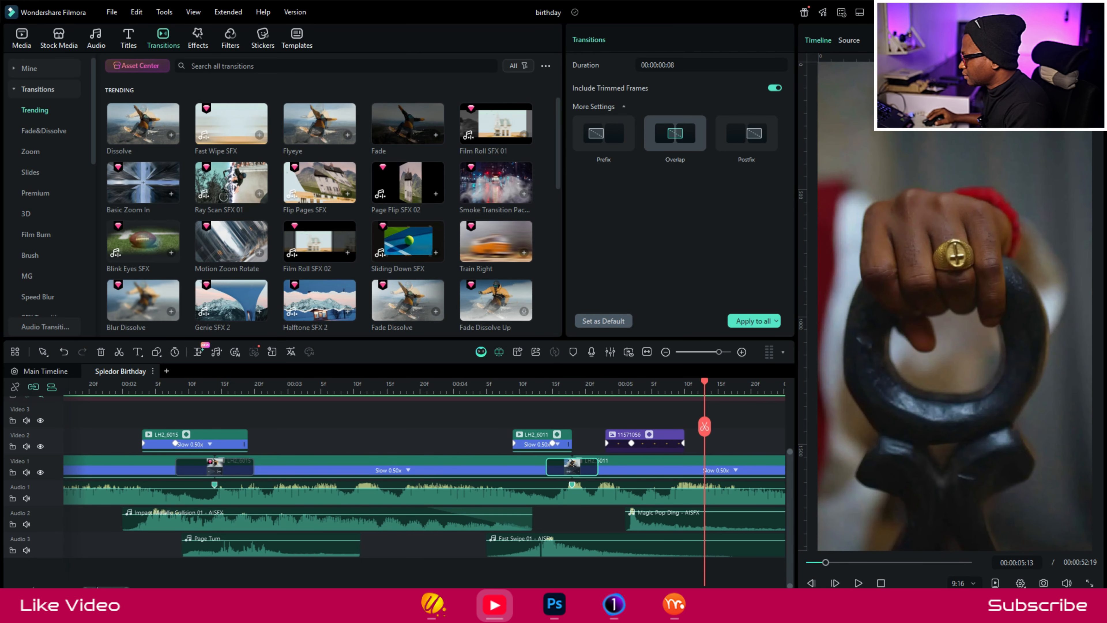
drag(104, 588, 145, 589)
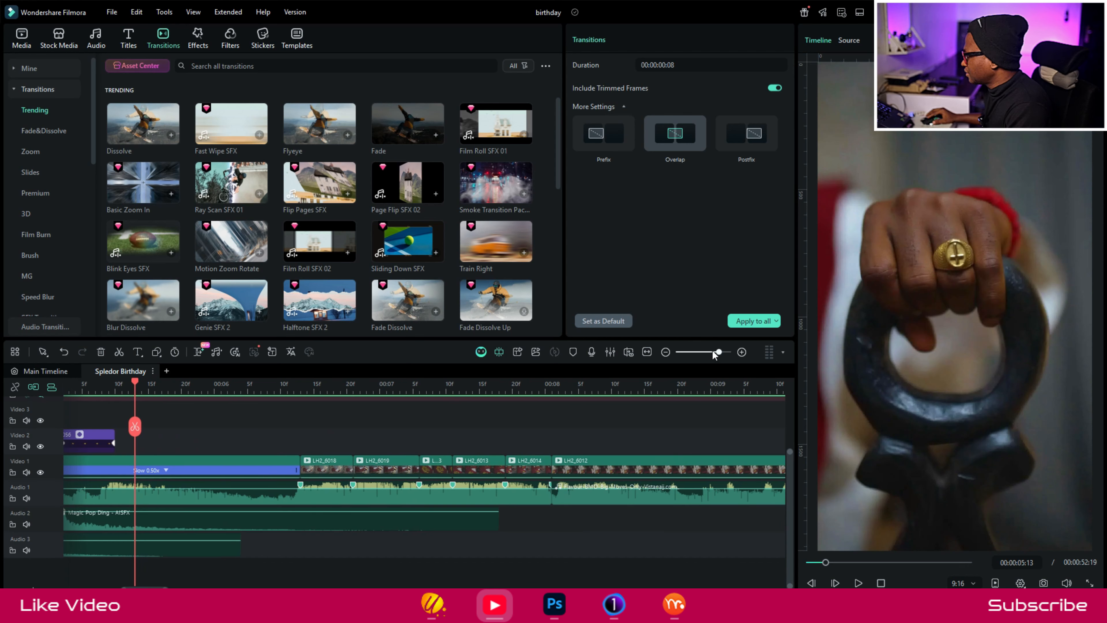
drag(718, 352, 703, 351)
click(262, 390)
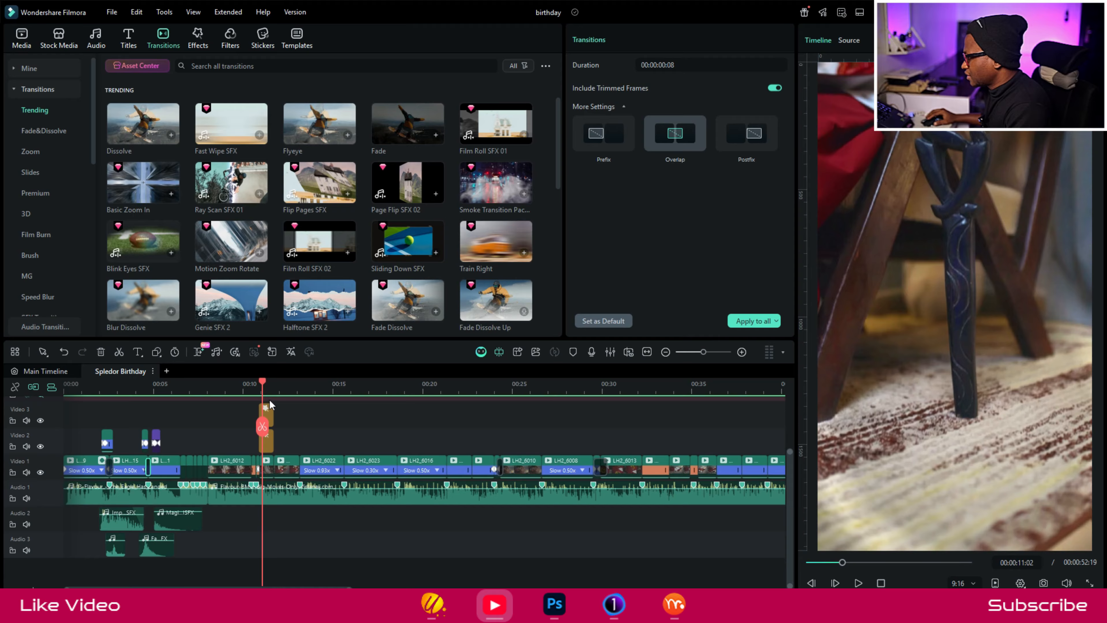
click(256, 386)
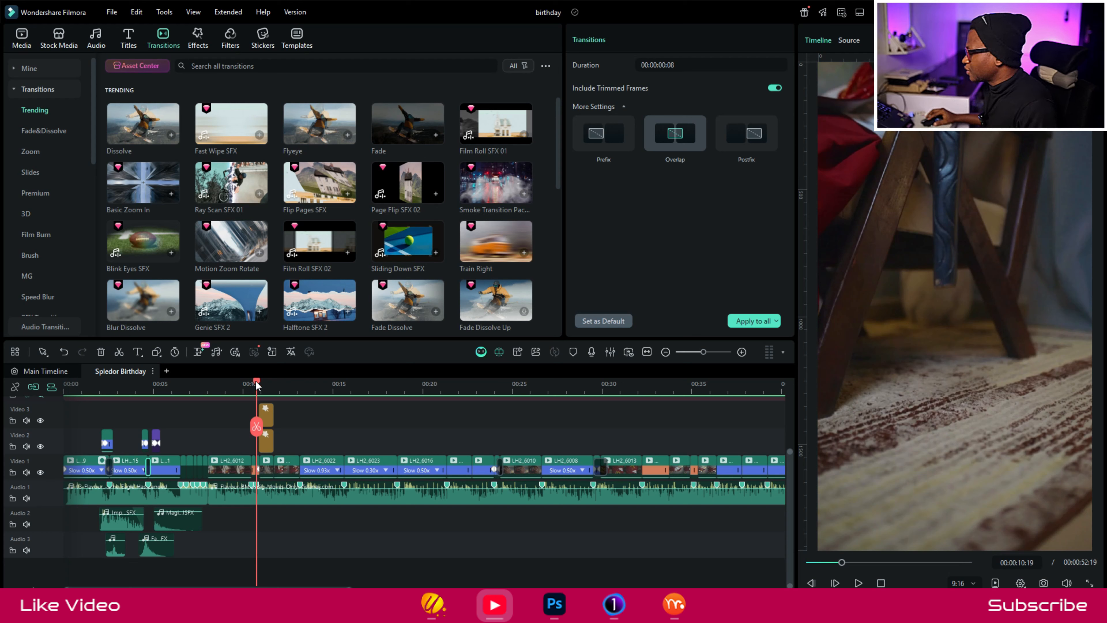
click(256, 383)
drag(256, 383, 249, 387)
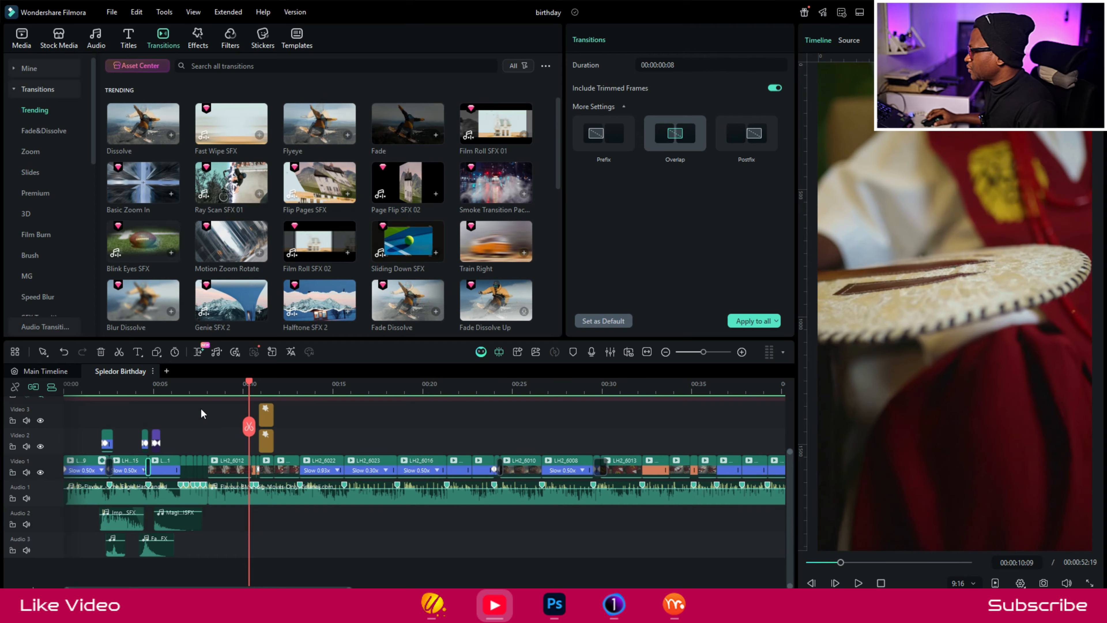
- Hide the Video 2 and Video 3 tracks, scrub to 00:00:10:21 to view the footage without effects, and show both tracks again
click(40, 446)
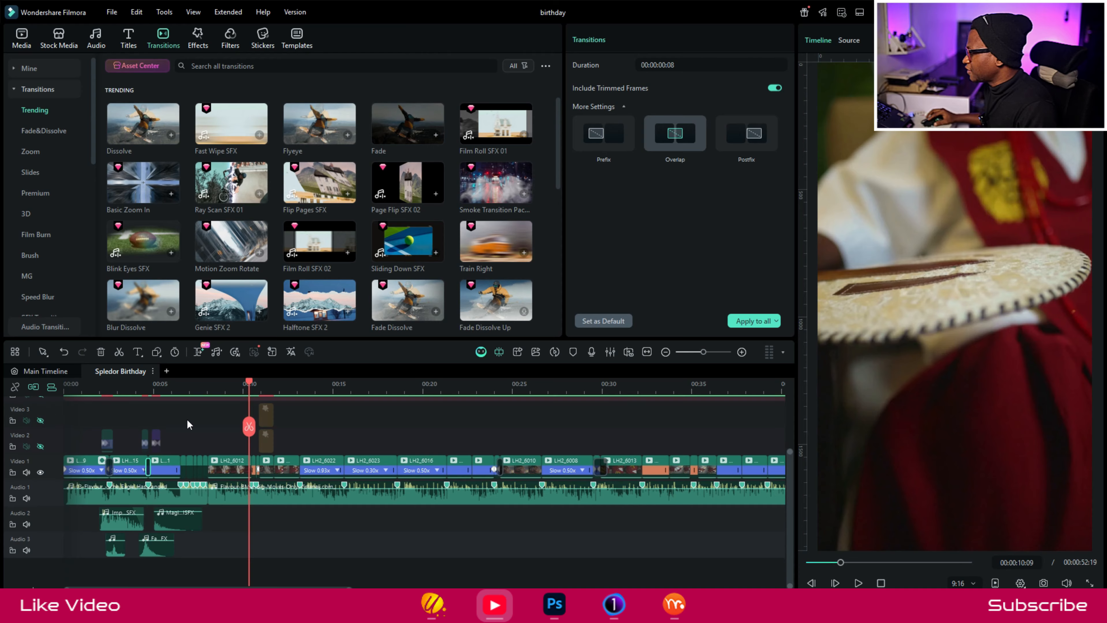
click(40, 420)
mouse_move(249, 383)
mouse_down()
mouse_move(277, 391)
mouse_move(258, 385)
mouse_up()
click(41, 446)
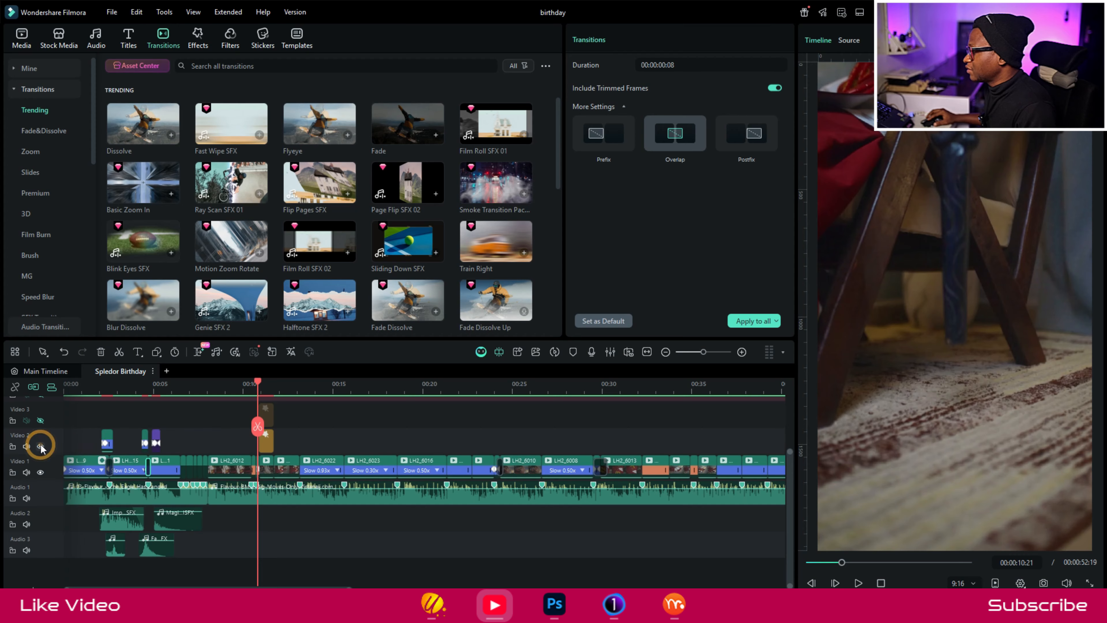
click(41, 420)
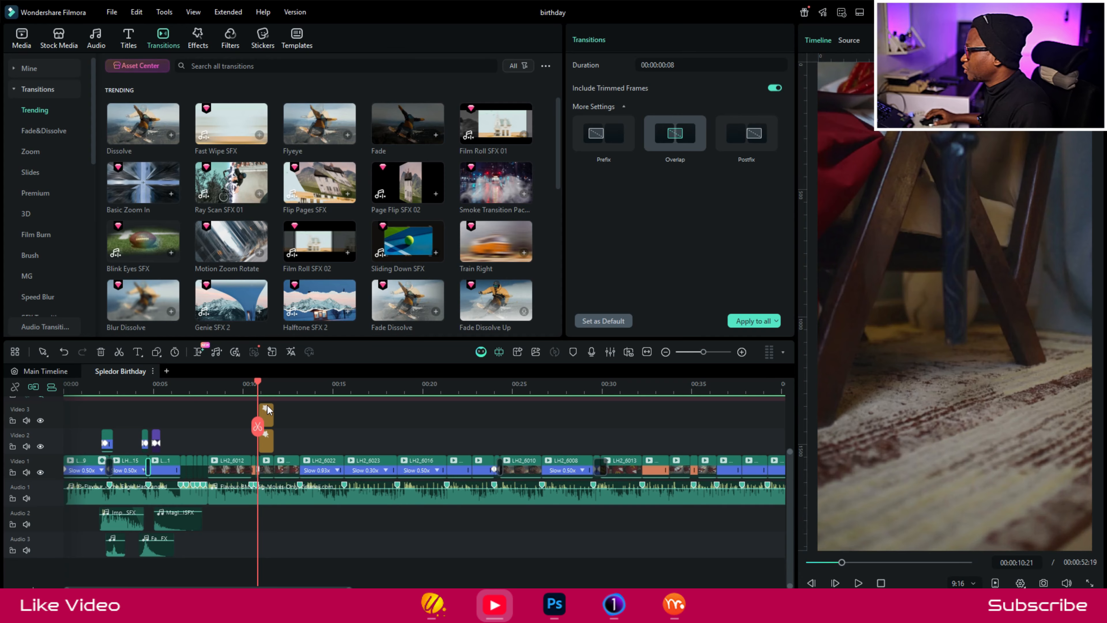
- Scrub through the stacked effects and compare the settings of Shockwave on Video 3 with Shock Wave on Video 2
drag(257, 386, 264, 387)
click(272, 422)
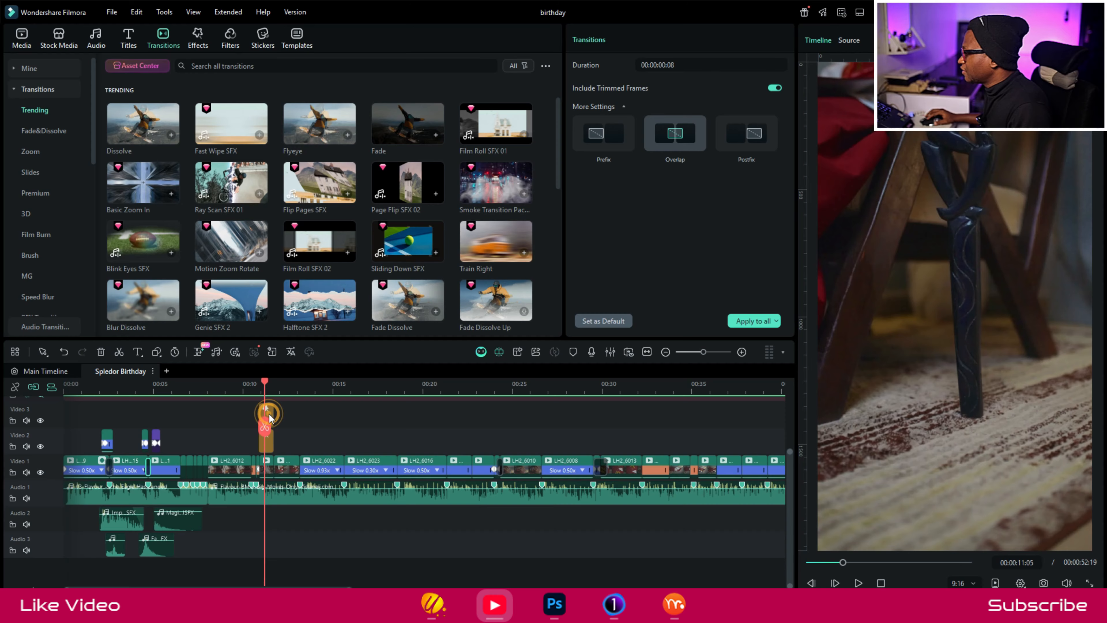
click(268, 446)
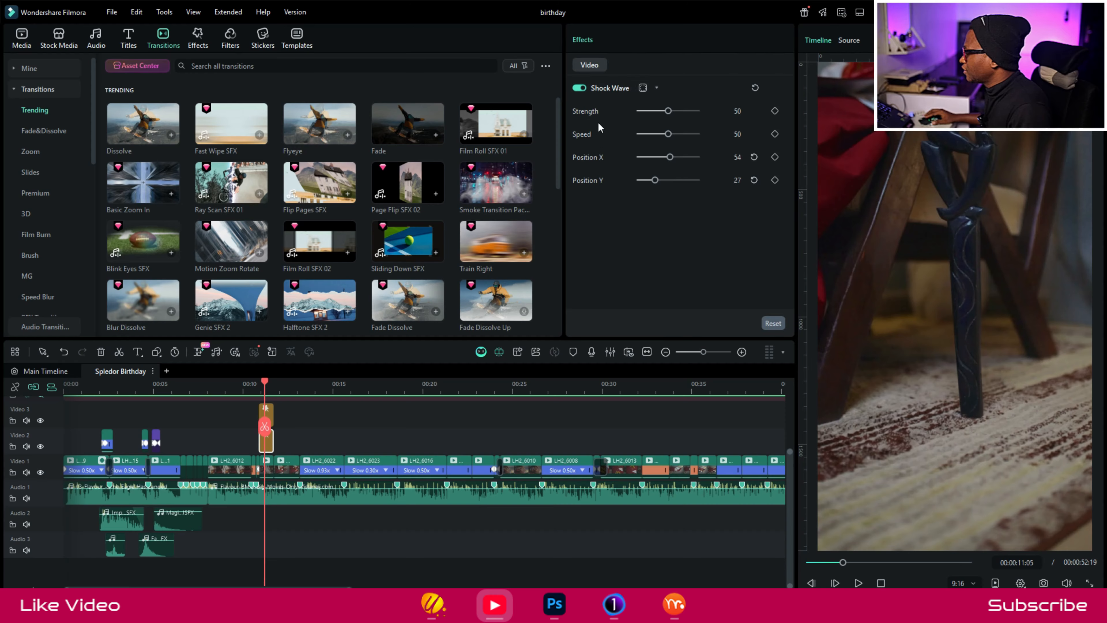
drag(265, 381, 257, 382)
click(268, 417)
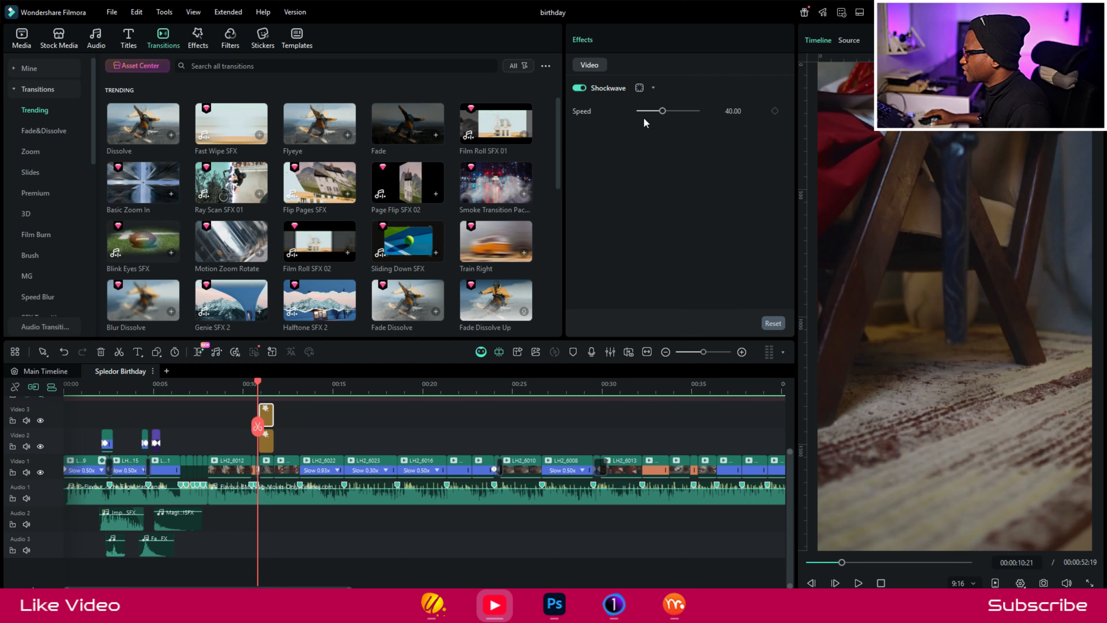
click(262, 444)
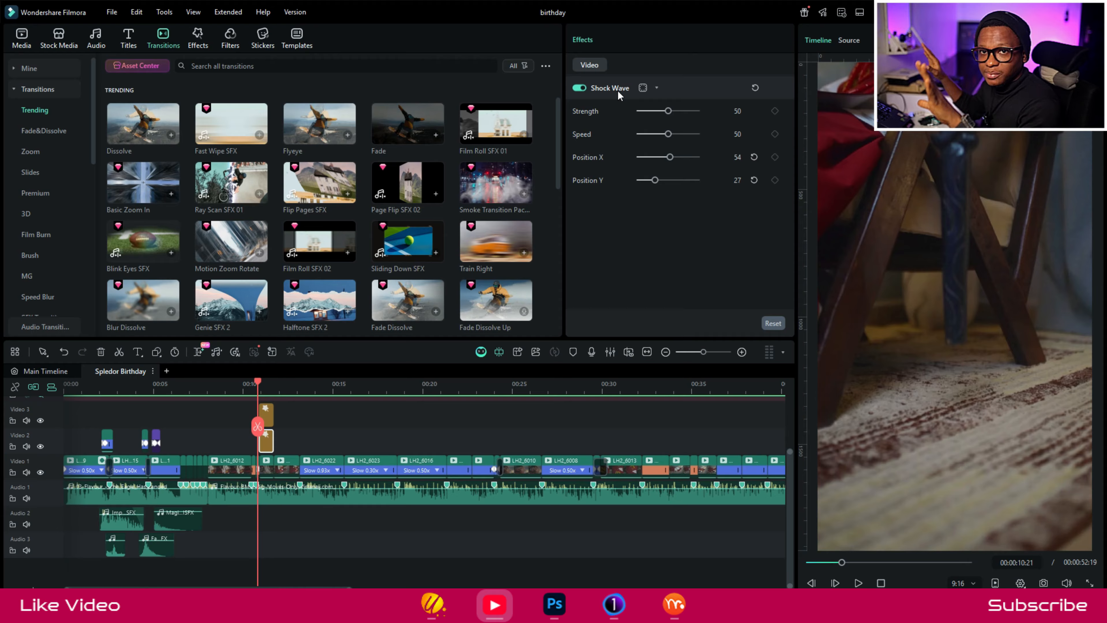
click(266, 415)
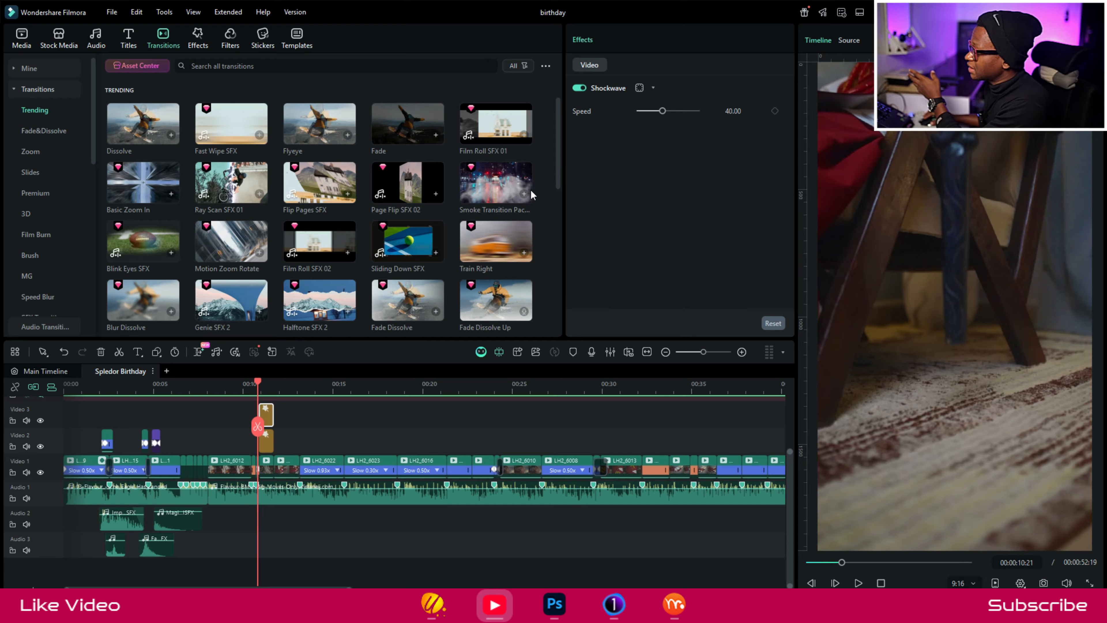
- Hide the Video 3 track, scrub through the Video 2 shock wave from about 00:00:10:22 to 00:00:11:10, and show Video 3 again
click(40, 420)
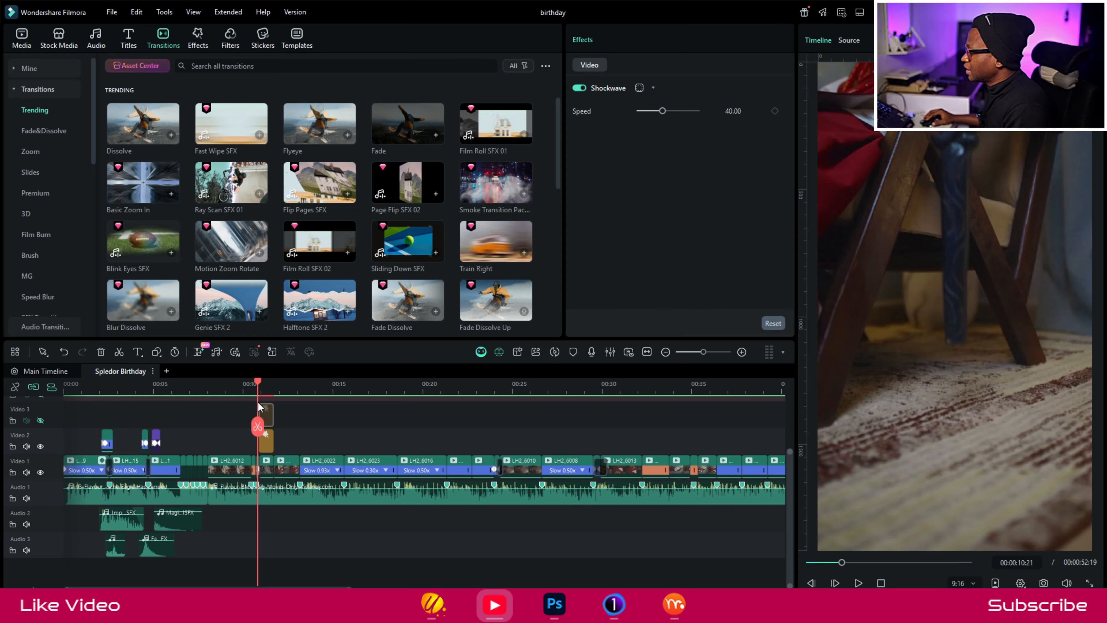
click(266, 384)
drag(267, 384, 258, 384)
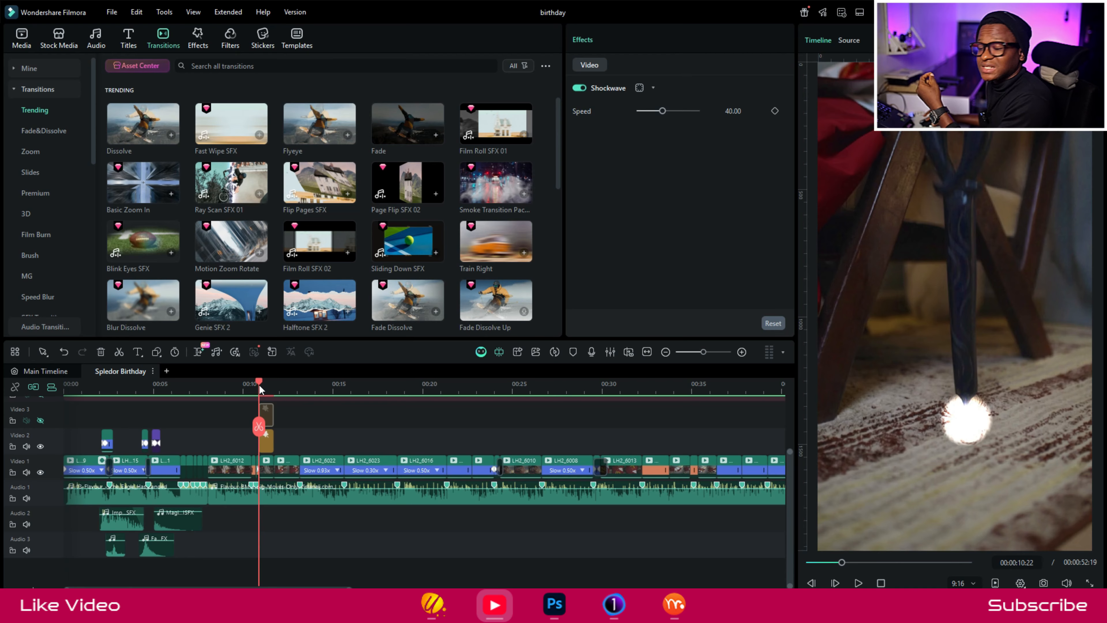
drag(259, 384, 268, 389)
click(40, 420)
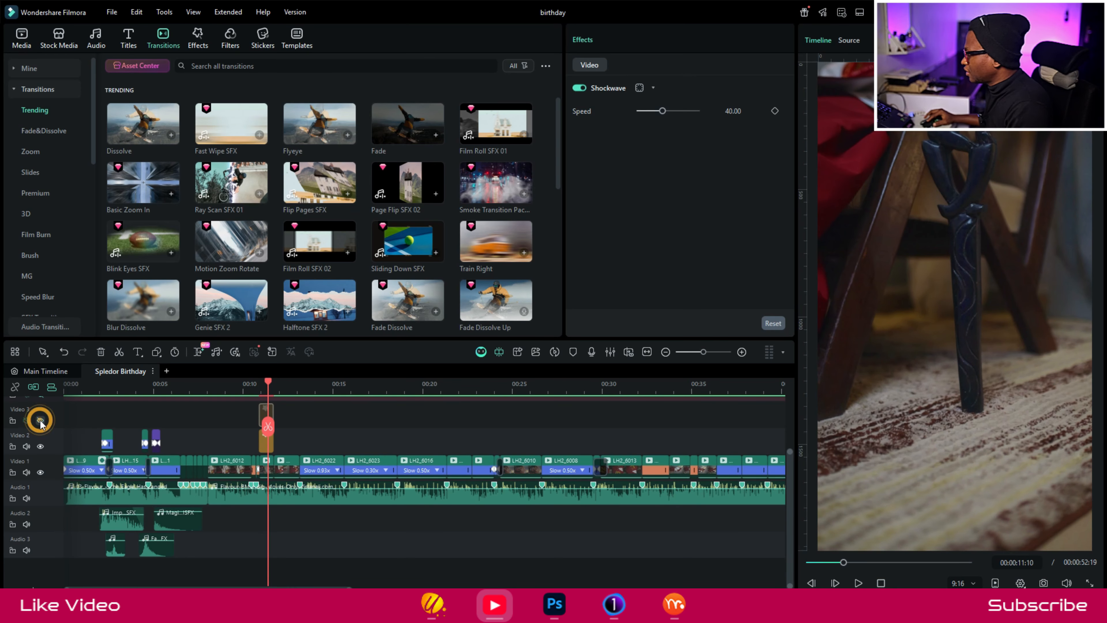
- Hide the Video 2 track, scrub the Shockwave on Video 3 by itself near 00:00:11:08, and show Video 2 again
click(41, 446)
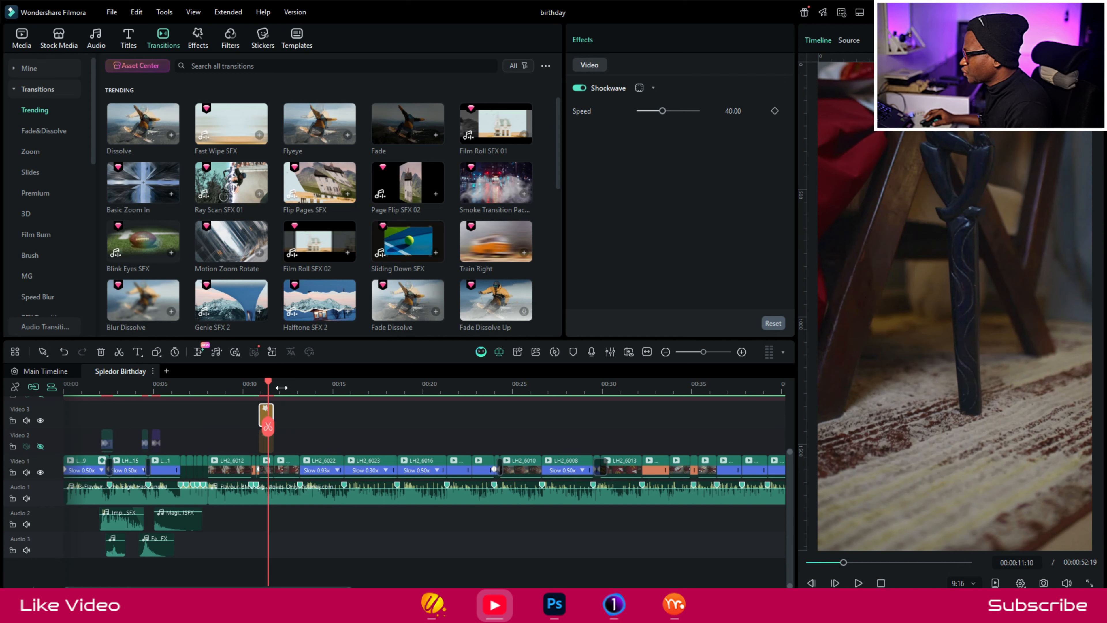
mouse_move(268, 384)
mouse_down()
mouse_move(253, 386)
mouse_move(267, 393)
mouse_up()
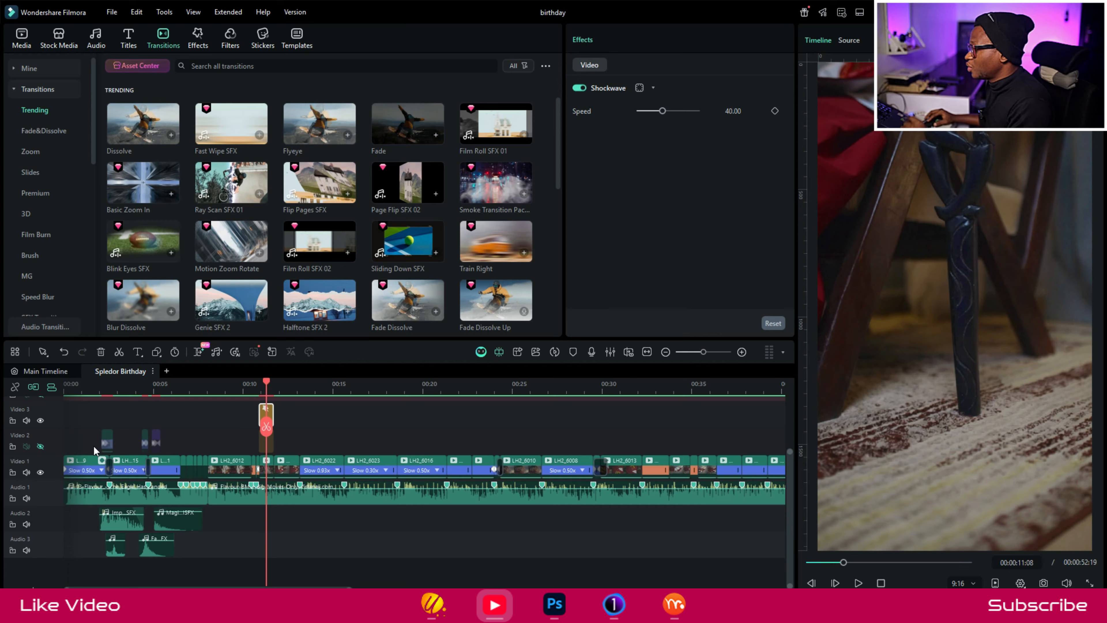
click(40, 446)
- Scrub the combined effects between 00:00:10:23 and 00:00:11:00, toggling the Video 3 track off and on to compare the preview at both frames
click(257, 388)
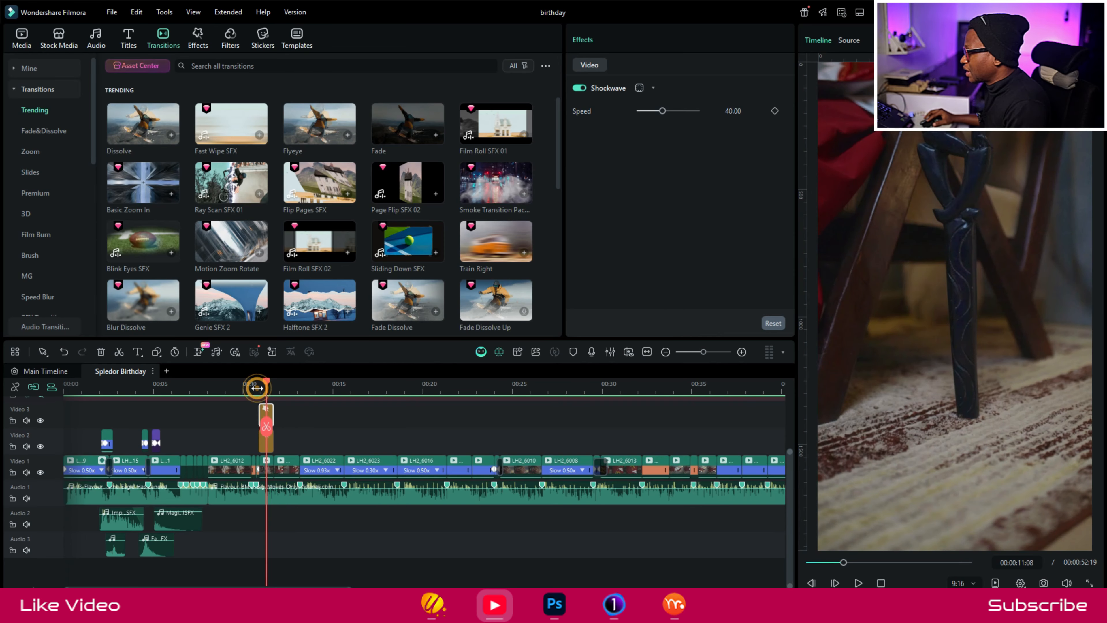
drag(257, 381, 261, 384)
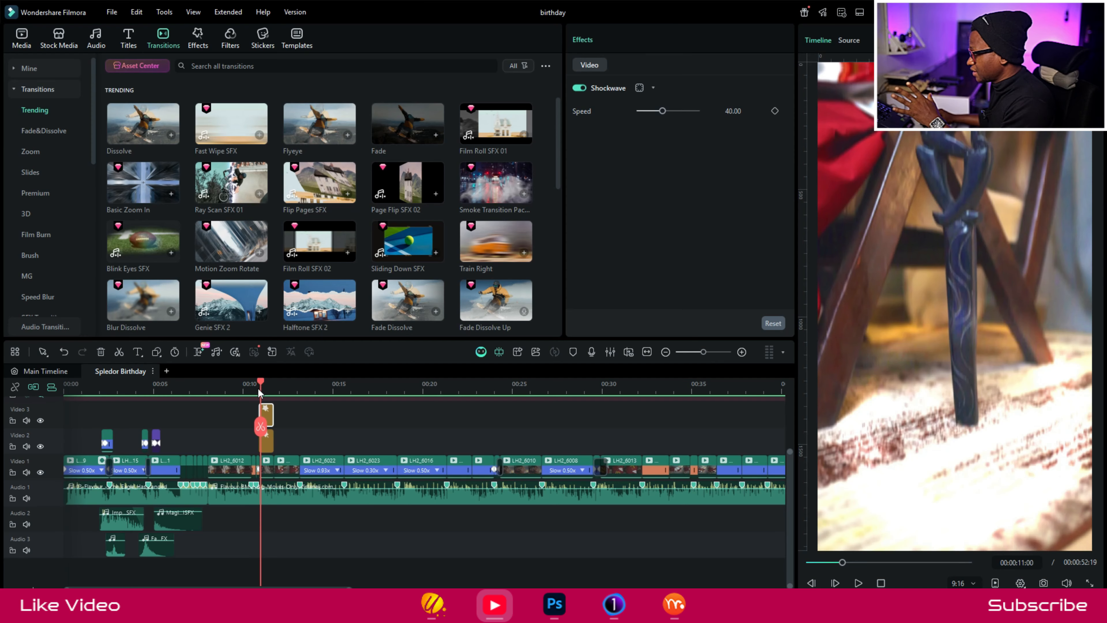
click(41, 420)
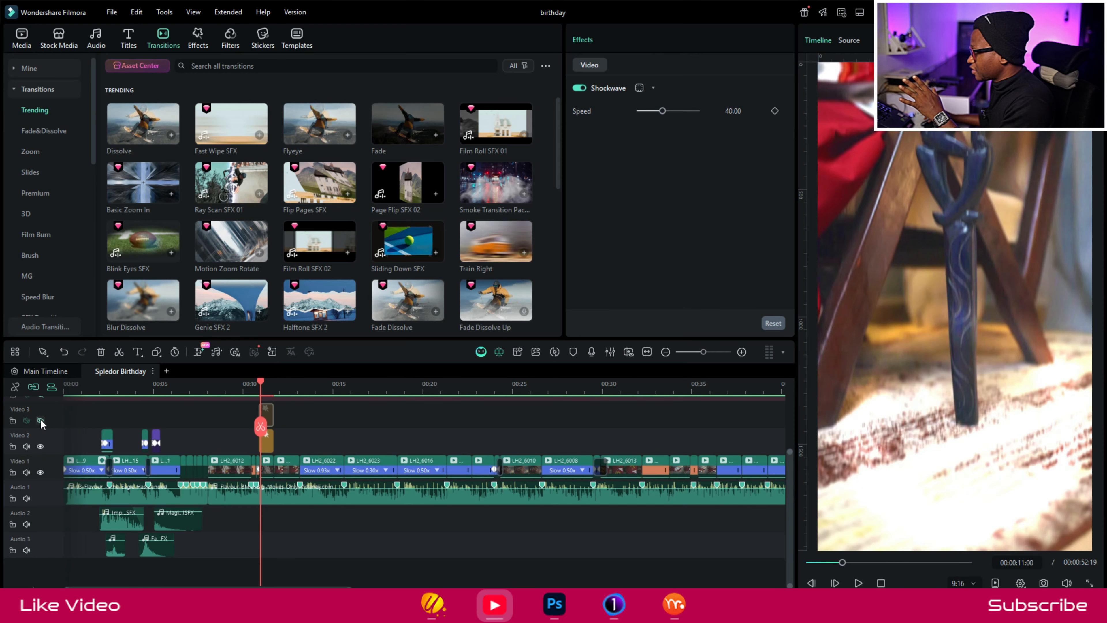
click(40, 421)
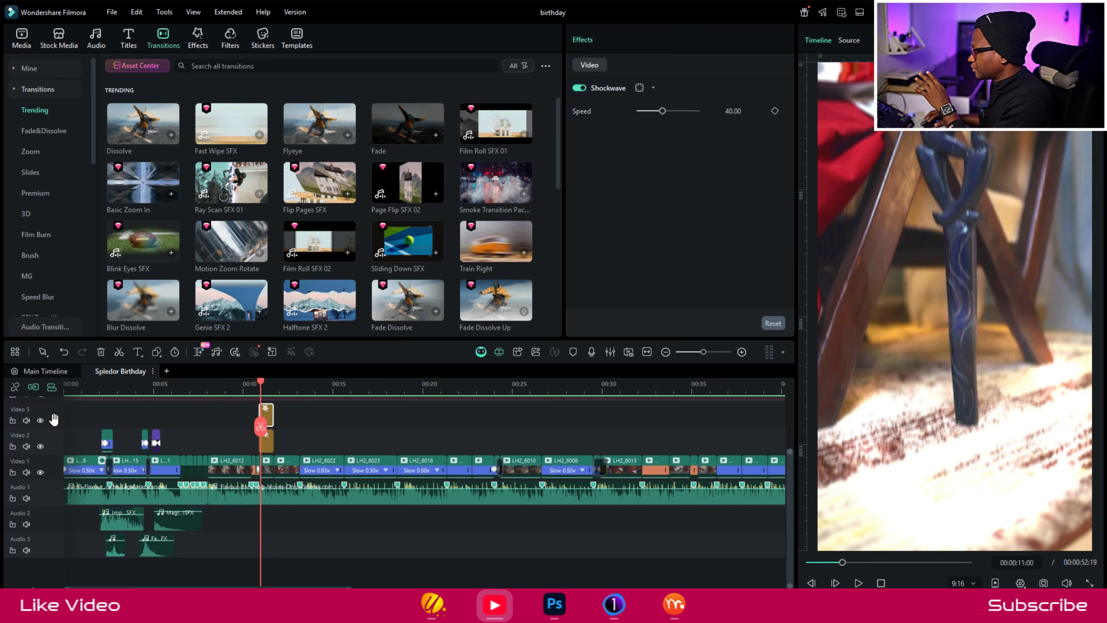
click(260, 383)
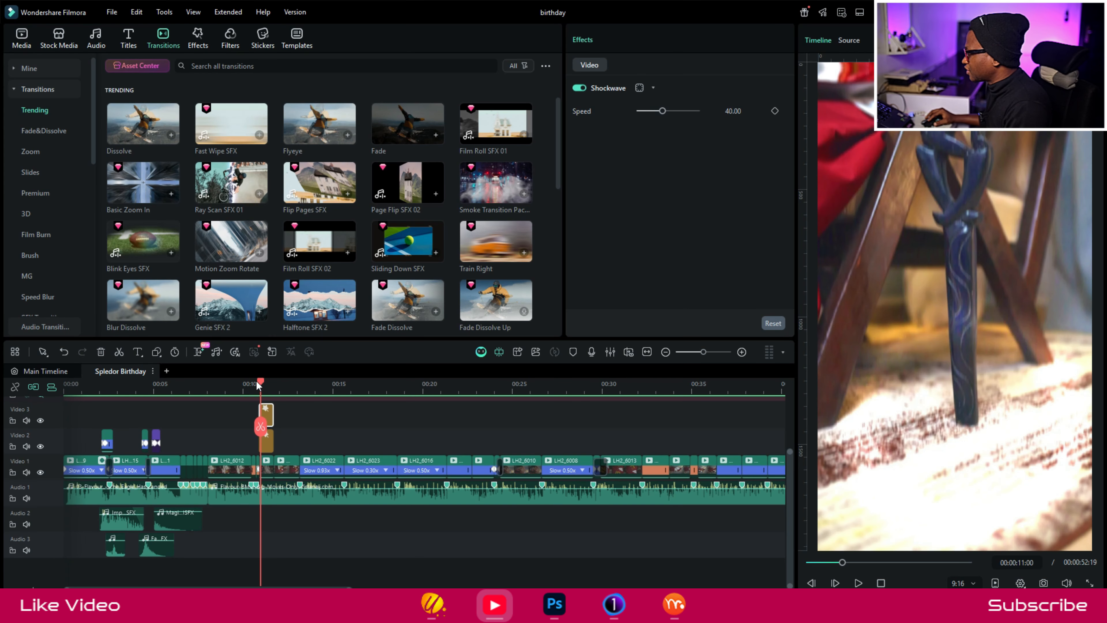
click(258, 383)
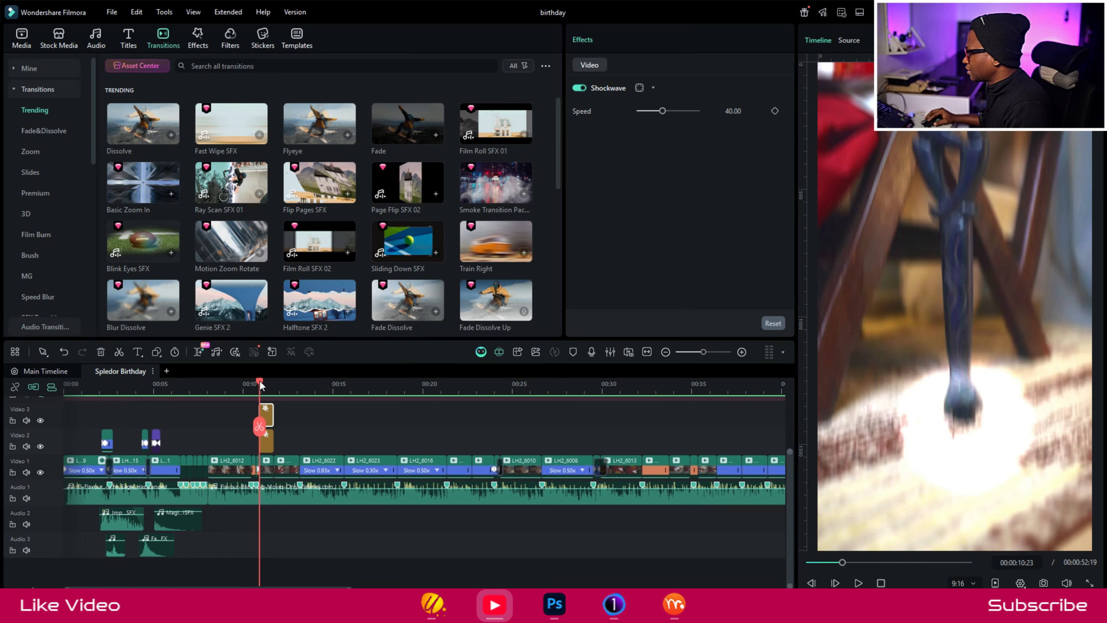
click(40, 421)
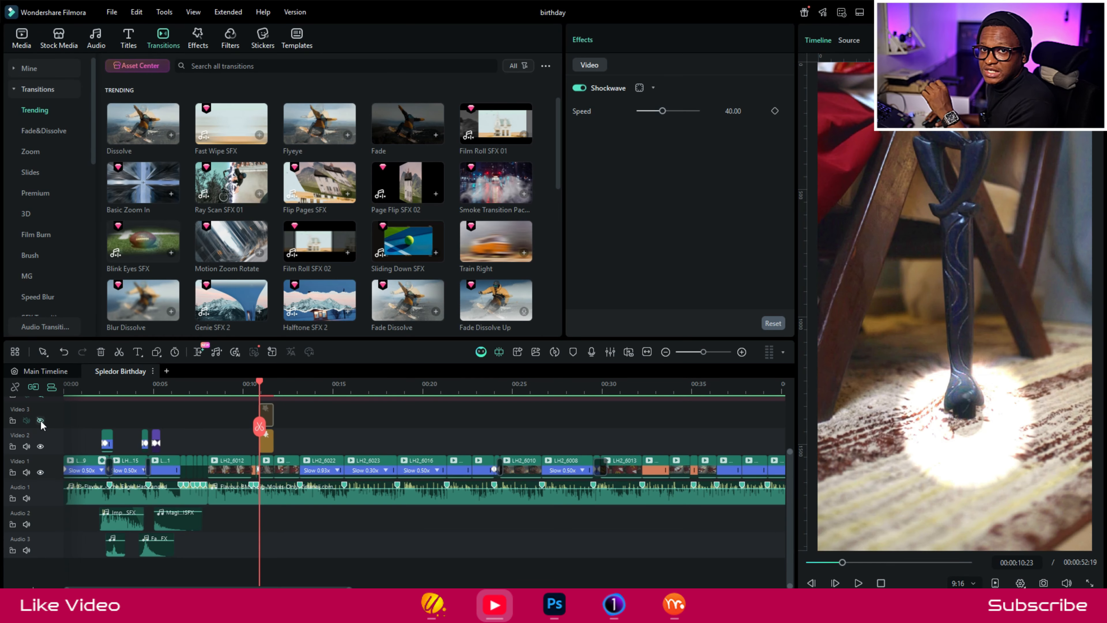
click(40, 420)
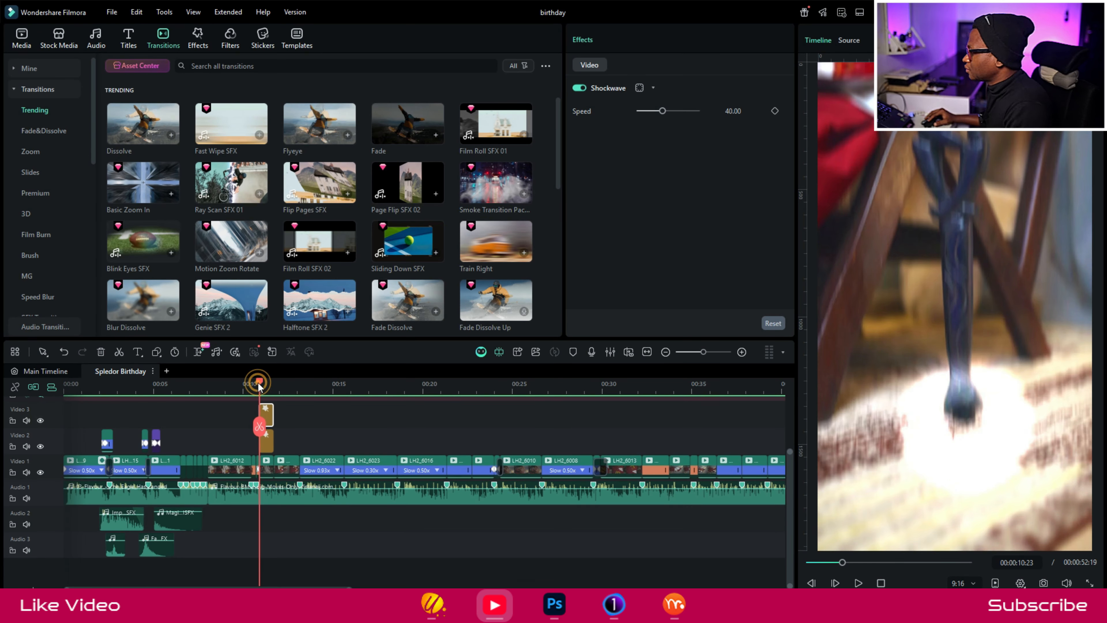
- Scrub past the stacked effects to 00:00:14:01 and view the uniform speed settings of clip LH2_6022 on Video 1
click(270, 383)
drag(270, 383, 316, 406)
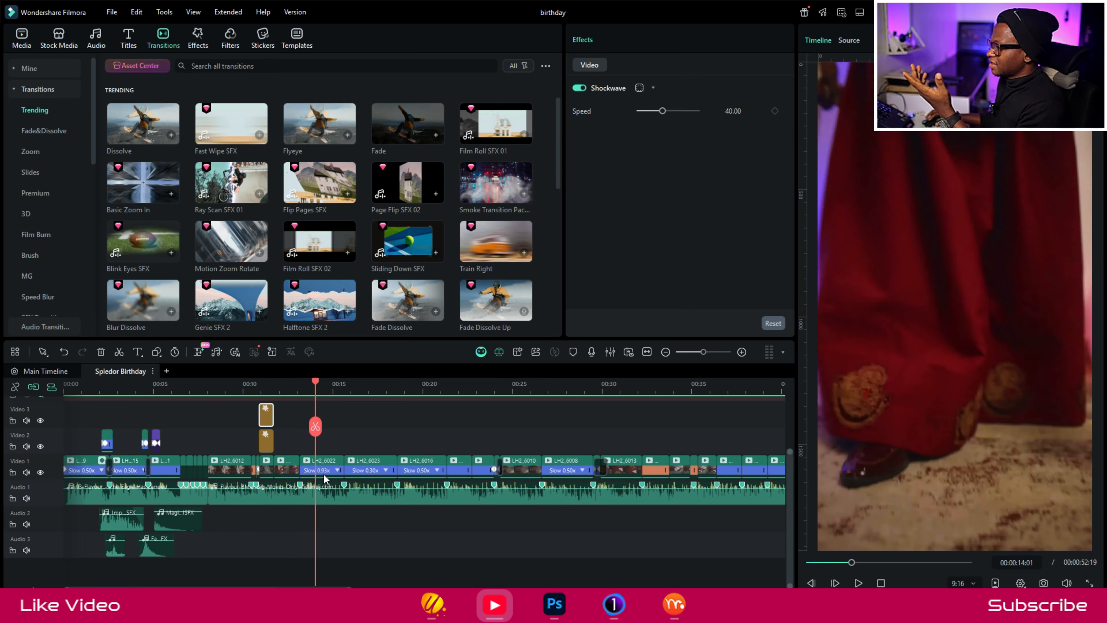
click(335, 462)
click(654, 40)
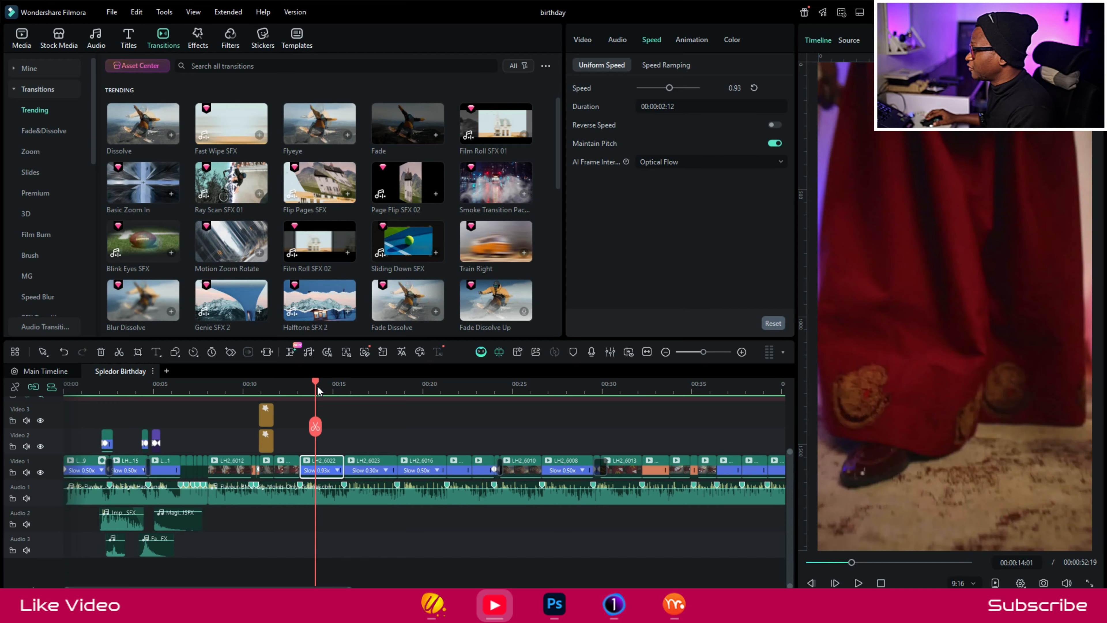
- Check the speed settings of the sped-up clip after LH2_6013 and of the slowed clip LH2_6008 on Video 1
click(651, 466)
right_click(653, 466)
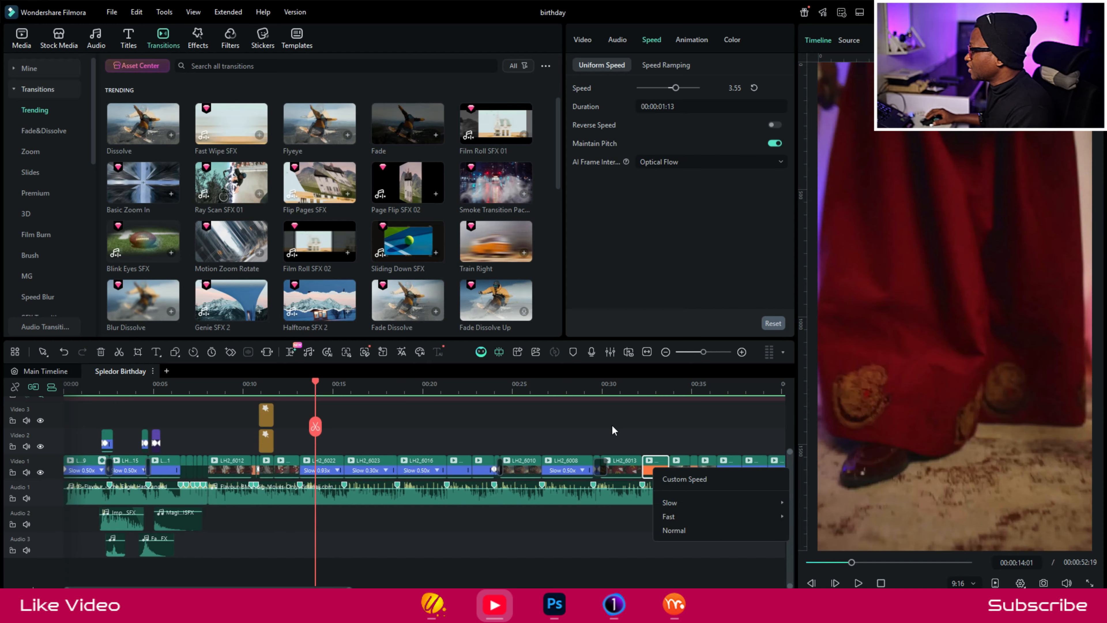
click(577, 471)
- Scrub through the slowed clips on Video 1, examine the transition near 00:00:24:08 up close, and continue to 00:00:28:02
drag(320, 383, 324, 418)
click(230, 384)
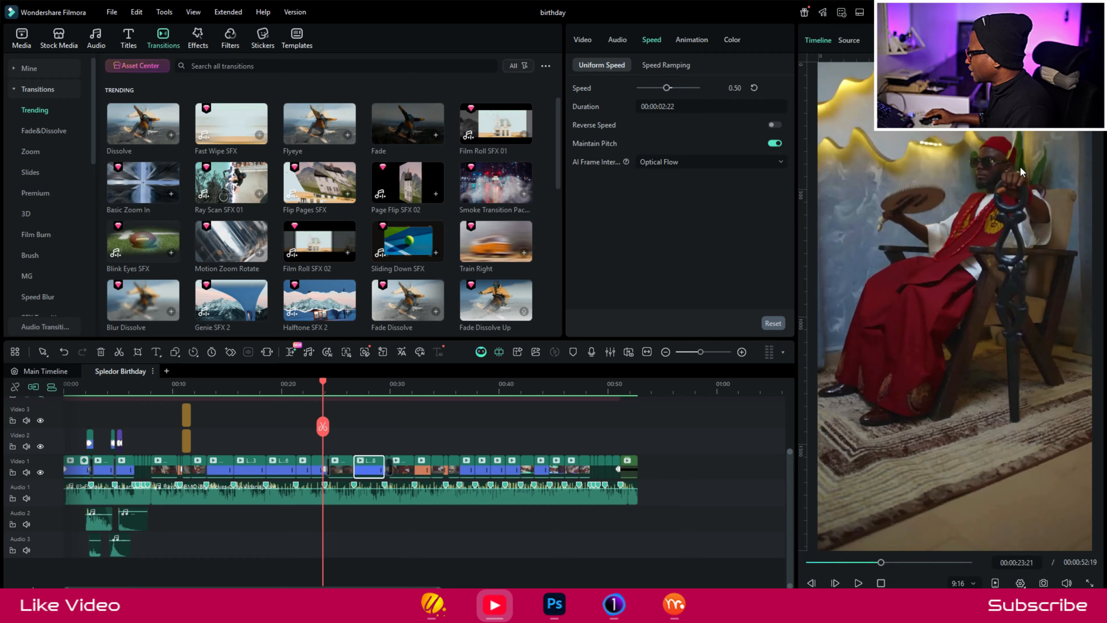
drag(700, 352, 723, 351)
drag(462, 384, 573, 383)
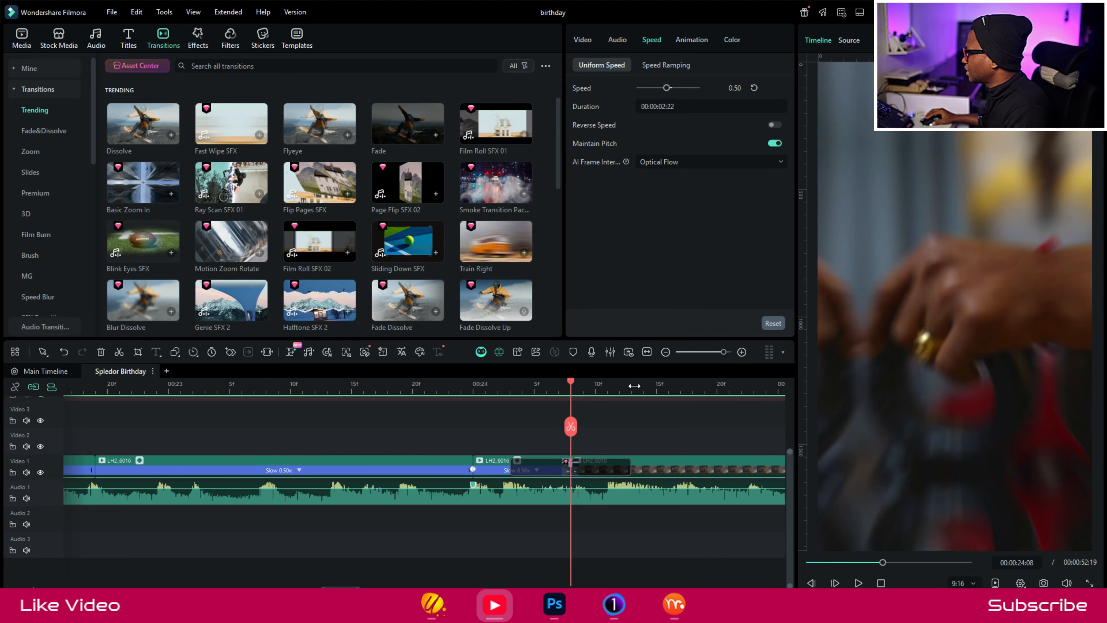
drag(635, 385, 524, 396)
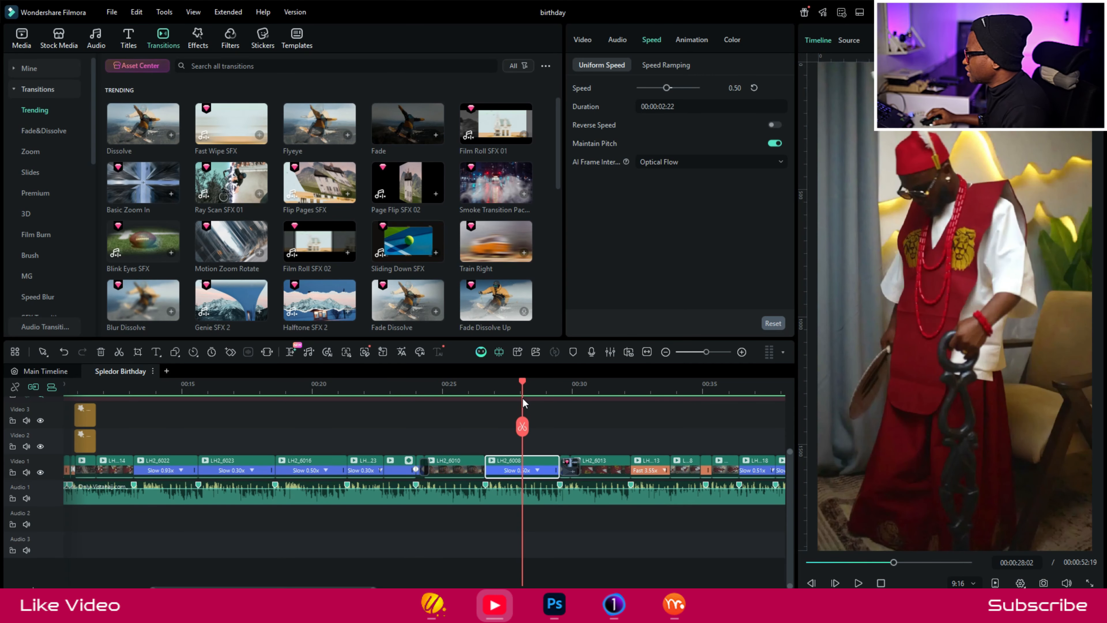
- Scrub through the remaining clips from 00:00:28:02 past 00:00:36:10 to the closing credit at 00:00:52:19
drag(522, 383, 739, 387)
click(696, 351)
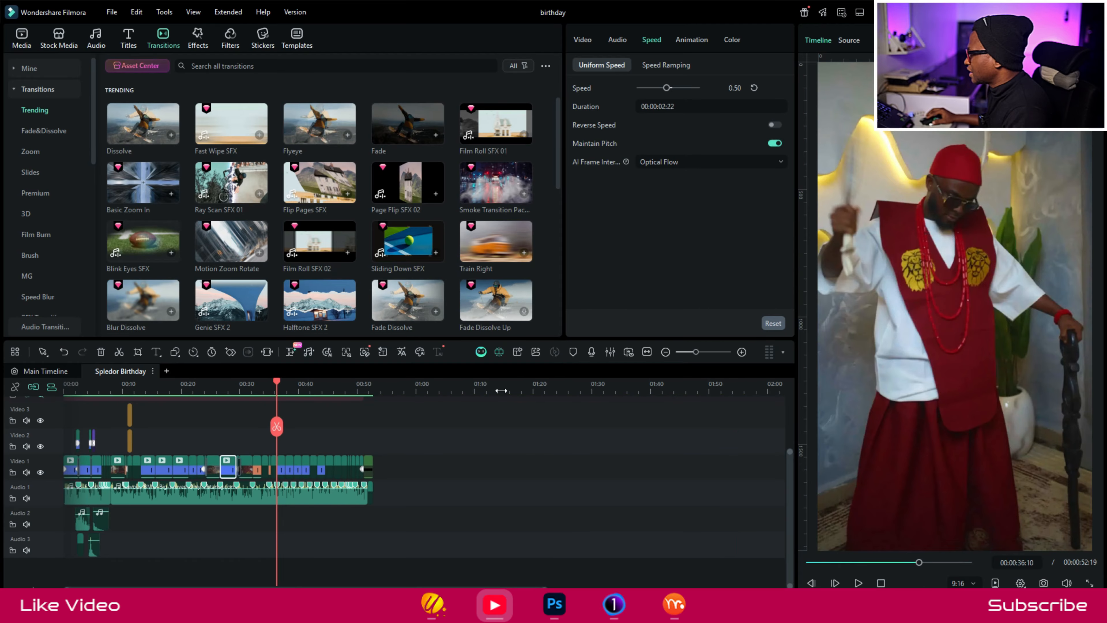
click(706, 351)
click(699, 351)
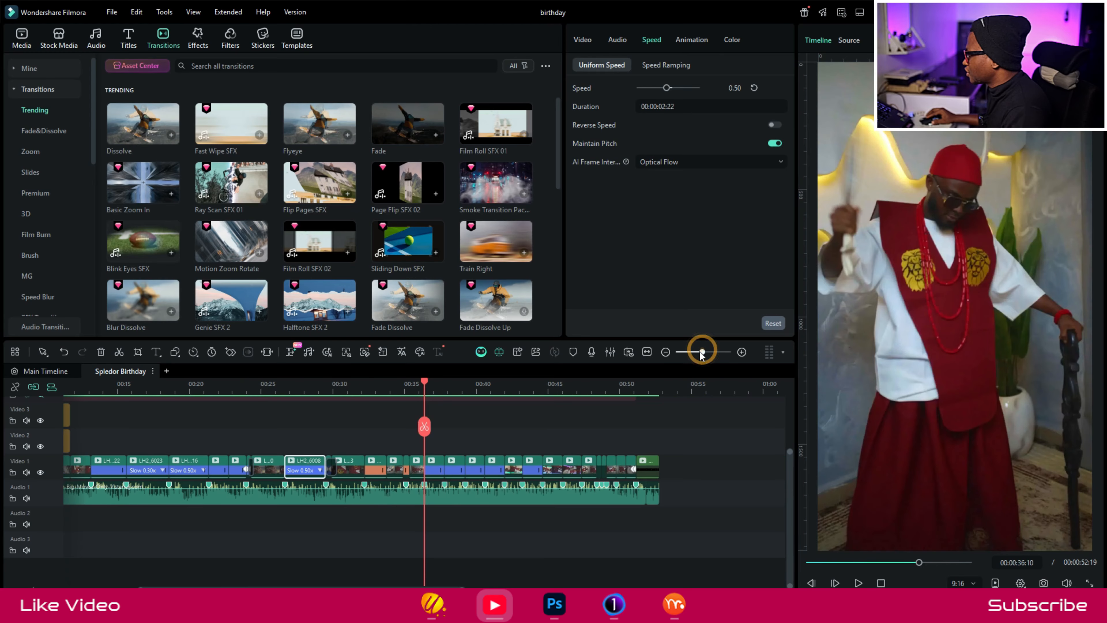
drag(422, 383, 693, 353)
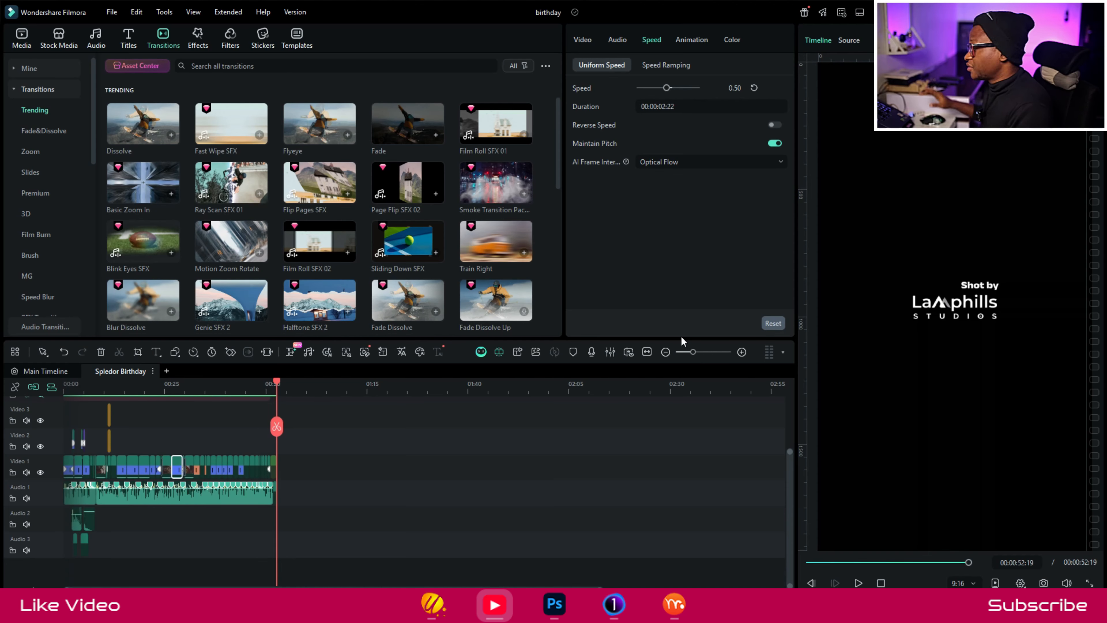